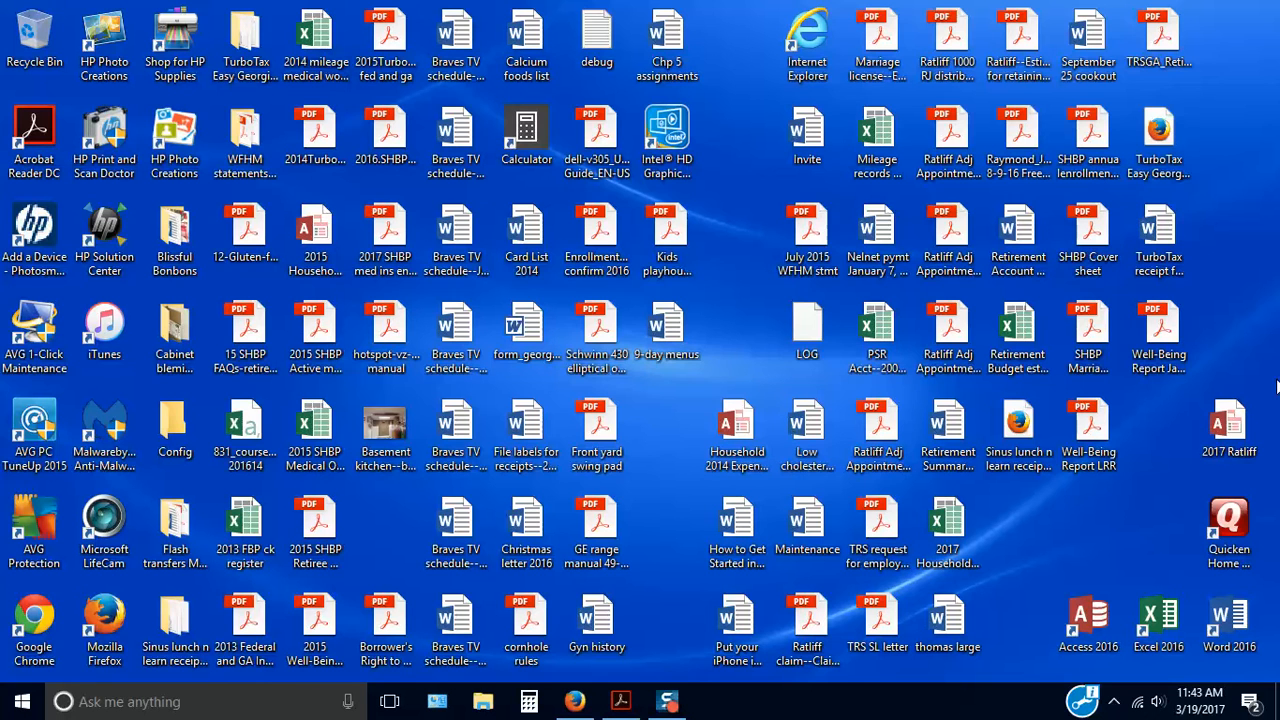
Create a blank Word document and save it as 76-drill1main in the "02 BUSN 1440--Jan 2017--40454 ONLINE" folder on drive G
{"action": "double_click", "coordinate": [1230, 625]}
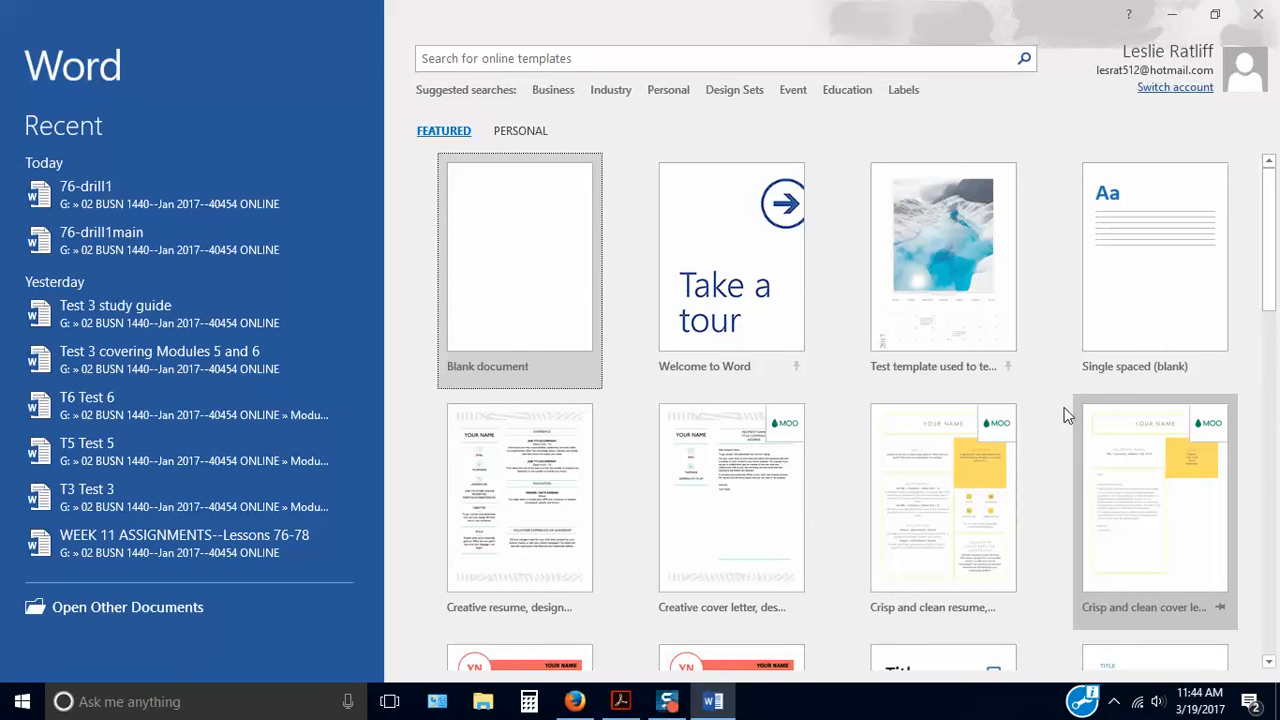
{"action": "left_click", "coordinate": [542, 262]}
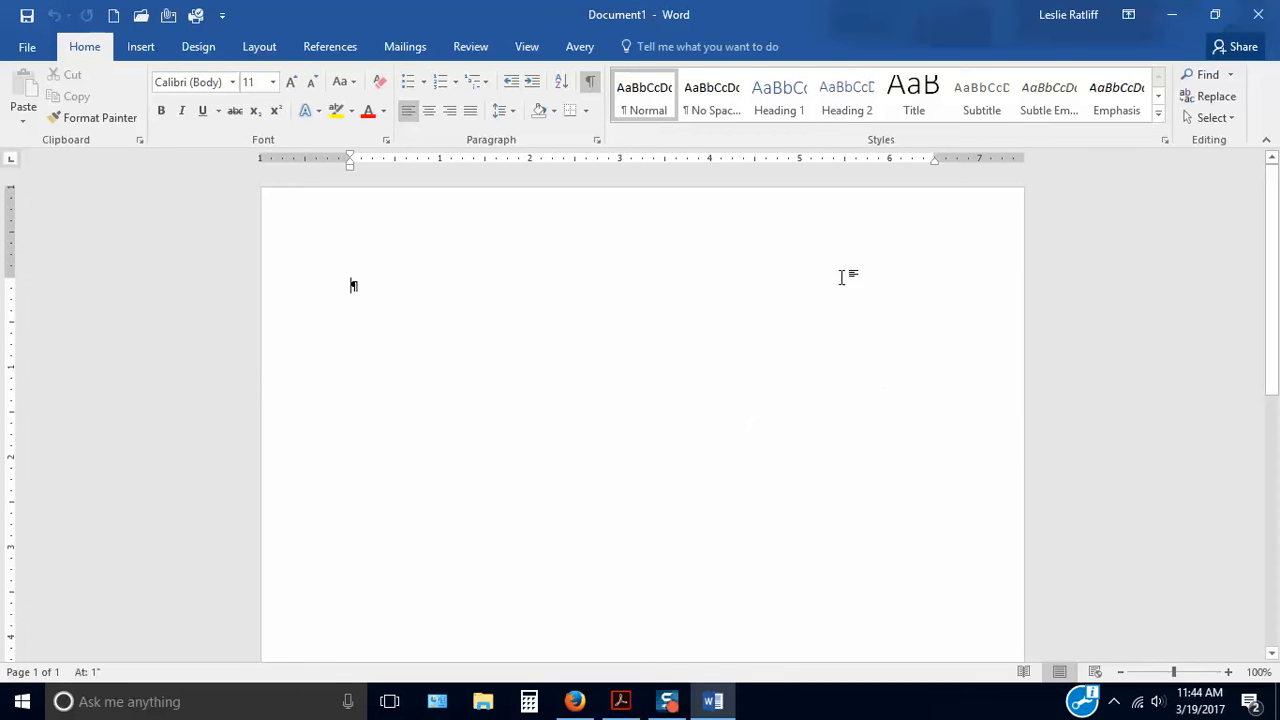
{"action": "left_click", "coordinate": [29, 46]}
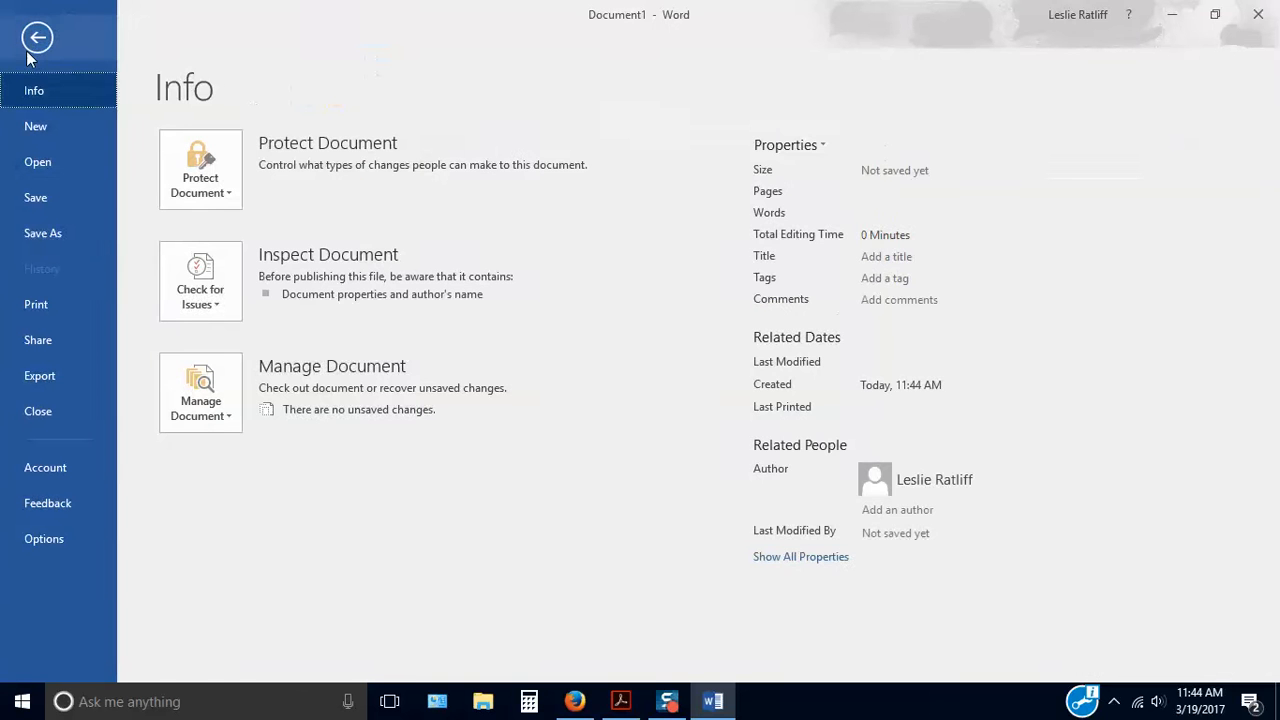
{"action": "left_click", "coordinate": [27, 236]}
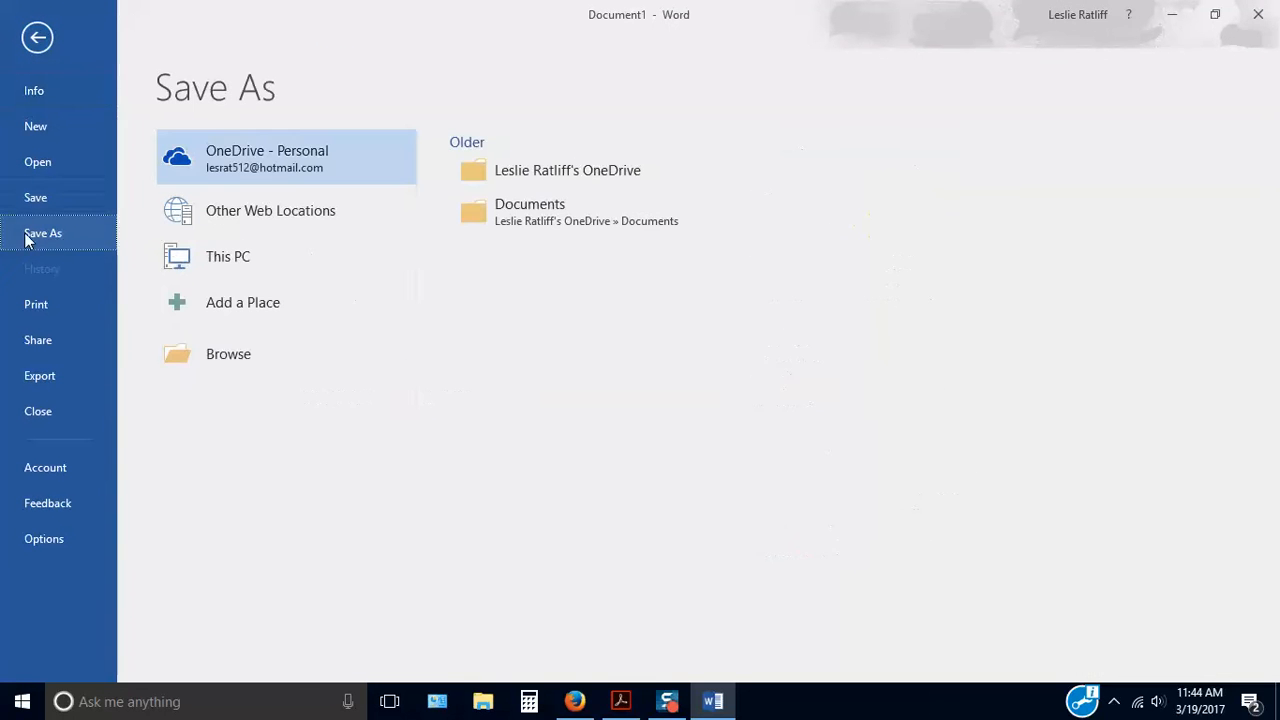
{"action": "left_click", "coordinate": [228, 358]}
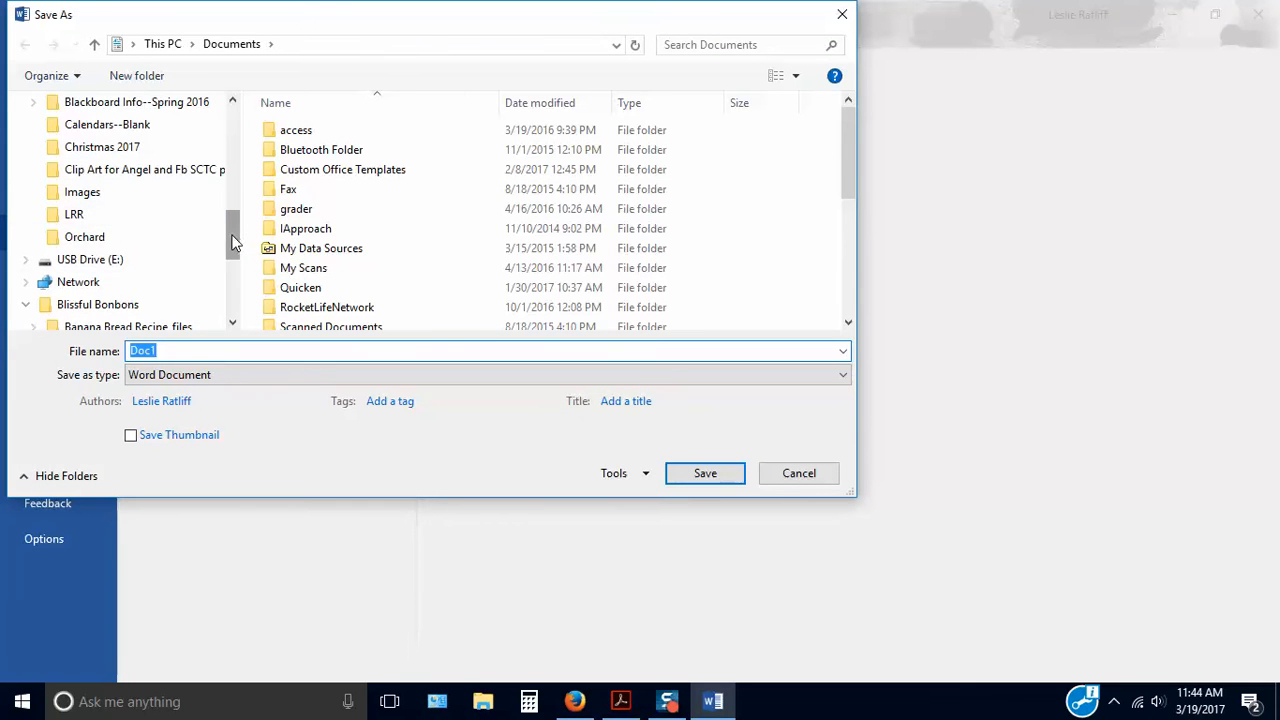
{"action": "scroll", "coordinate": [238, 240], "scroll_direction": "up", "scroll_amount": 3}
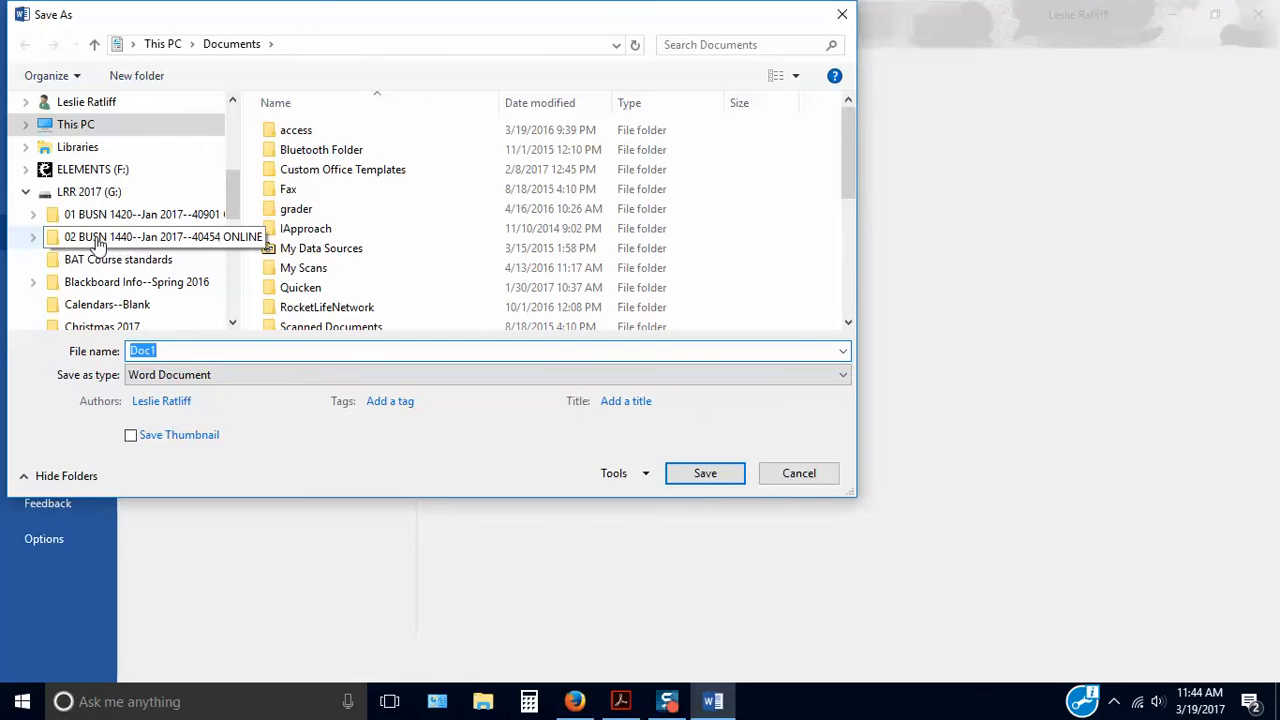
{"action": "left_click", "coordinate": [104, 238]}
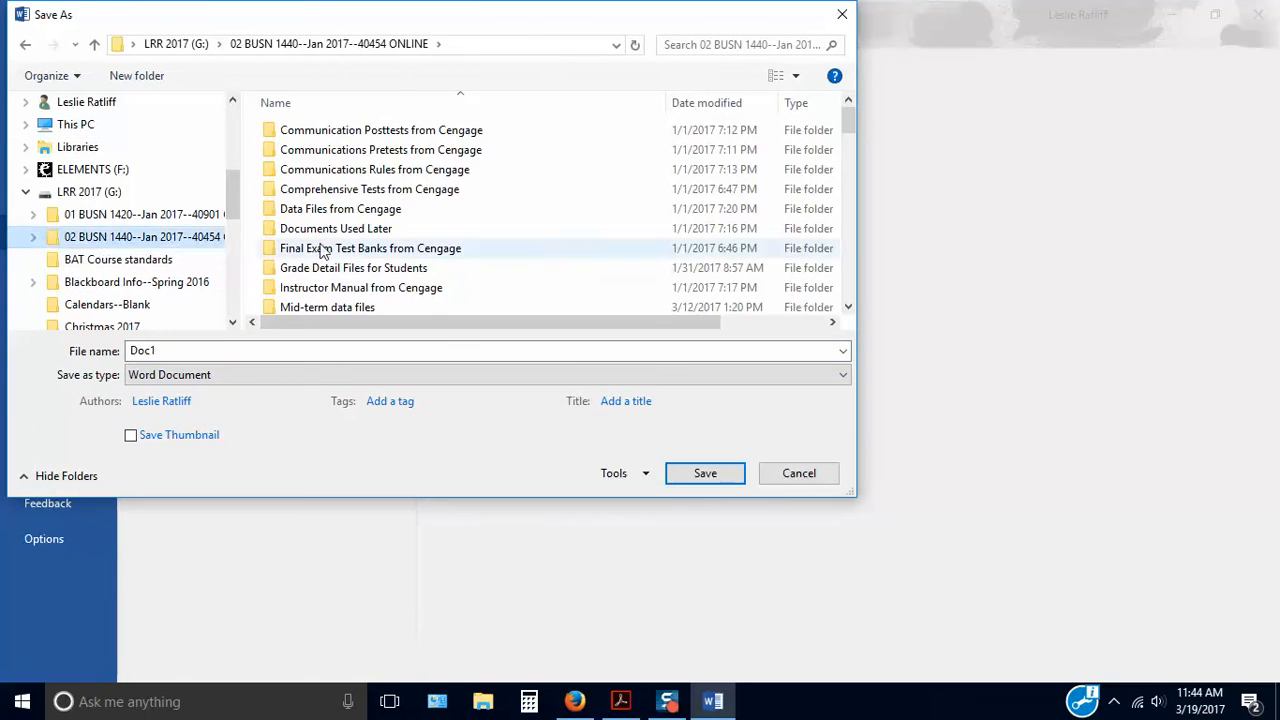
{"action": "left_click", "coordinate": [172, 351]}
{"action": "type", "text": "7"}
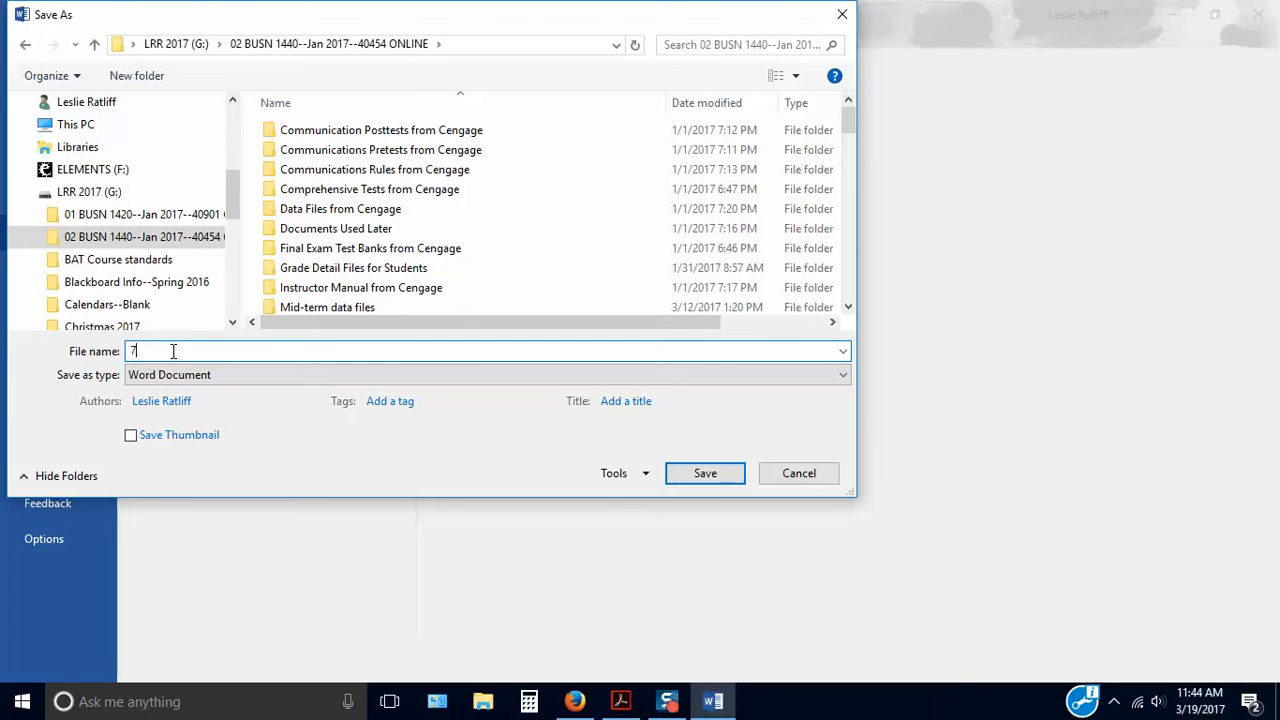
{"action": "type", "text": "6-drill1main"}
{"action": "left_click", "coordinate": [705, 473]}
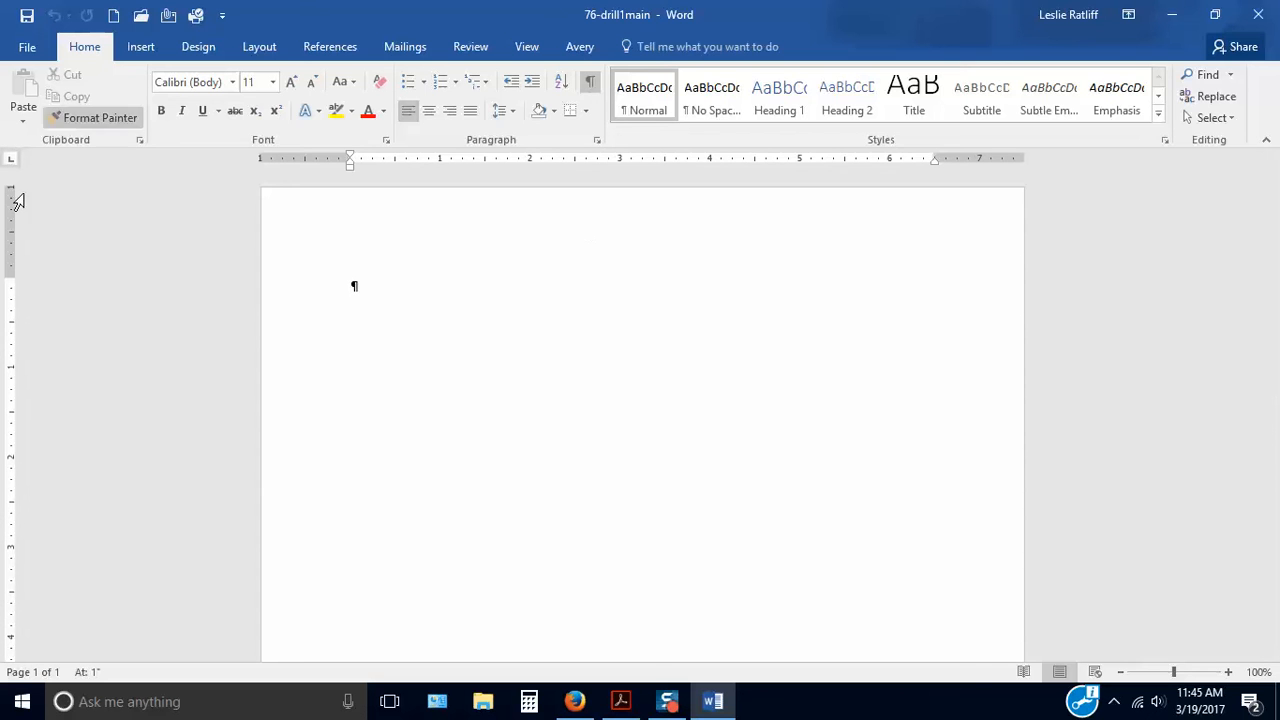
Start the Step-by-Step Mail Merge Wizard for letters, using the current document as the starting document
{"action": "left_click", "coordinate": [405, 48]}
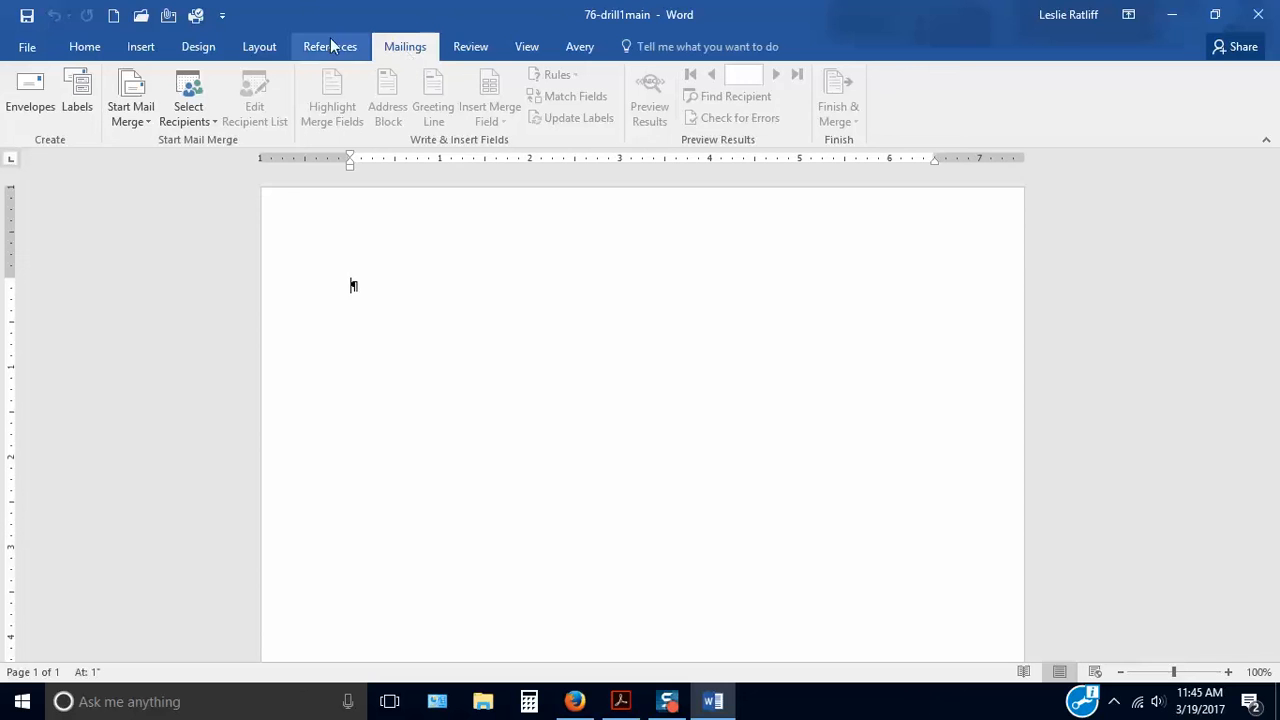
{"action": "left_click", "coordinate": [128, 122]}
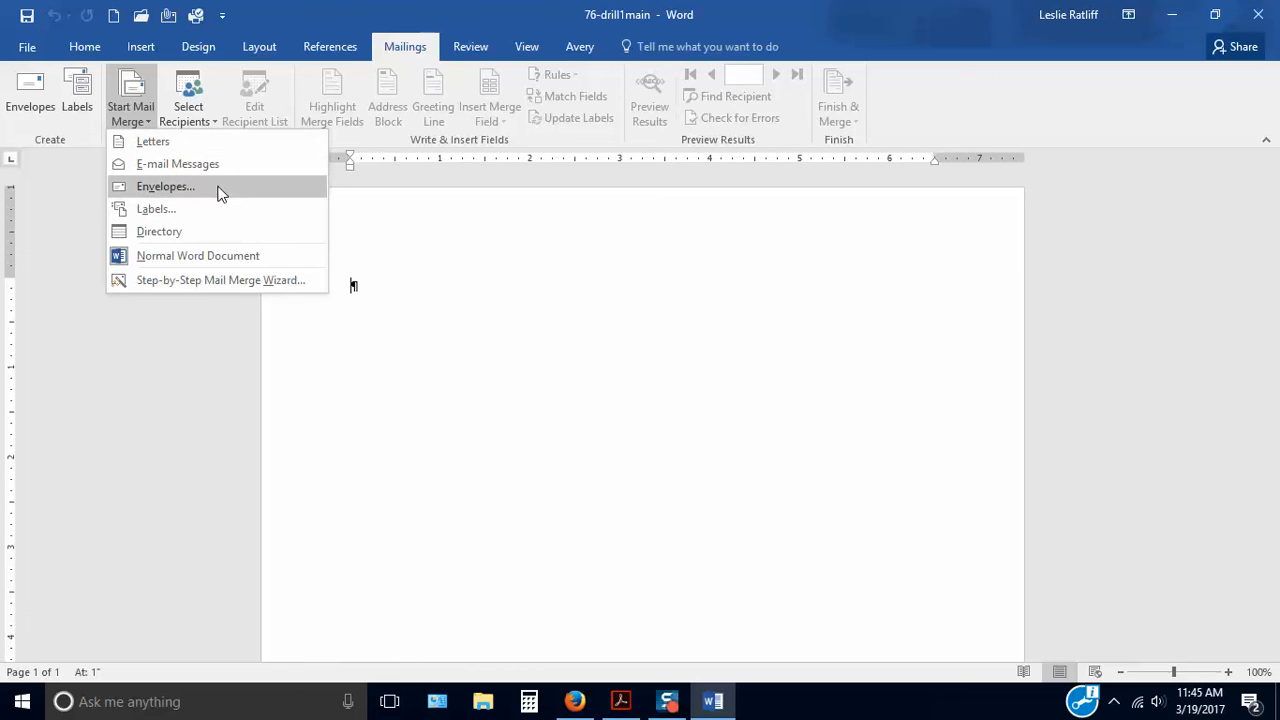
{"action": "left_click", "coordinate": [187, 282]}
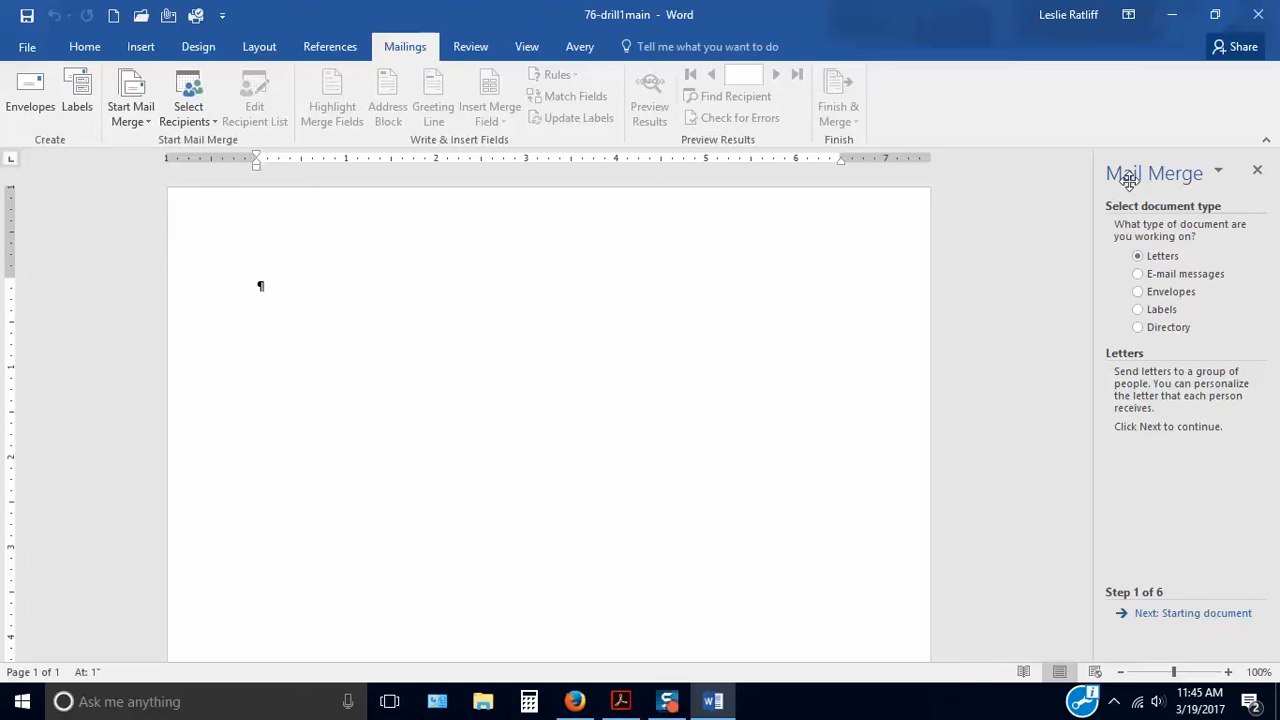
{"action": "left_click", "coordinate": [1176, 630]}
{"action": "left_click", "coordinate": [1179, 614]}
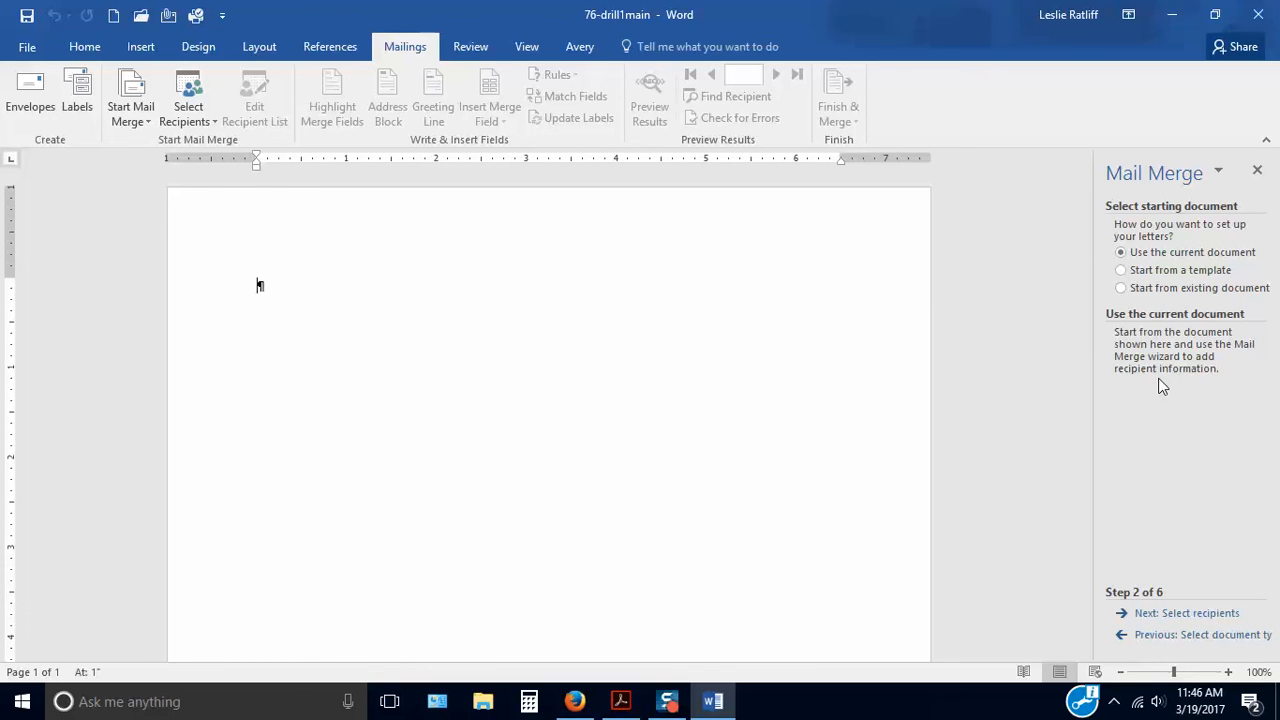
{"action": "left_click", "coordinate": [1165, 617]}
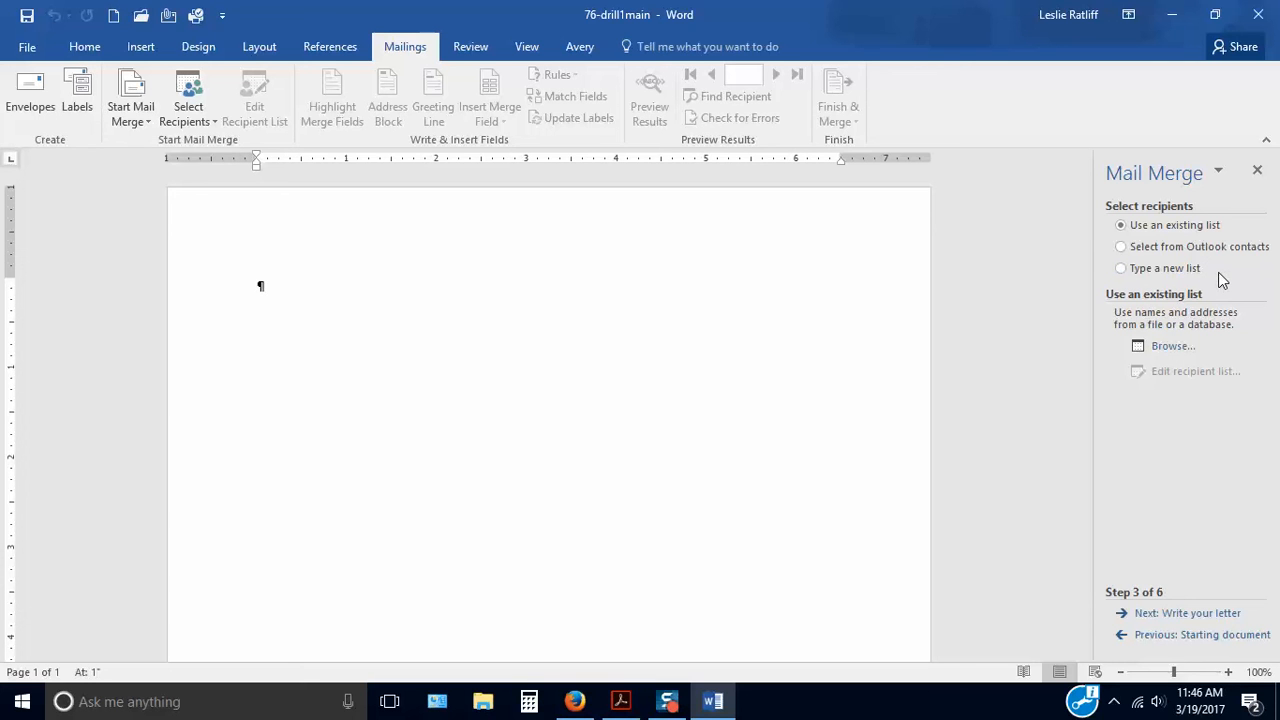
Create a new typed recipient list, enlarging and repositioning its window to review all the default columns
{"action": "left_click", "coordinate": [1121, 269]}
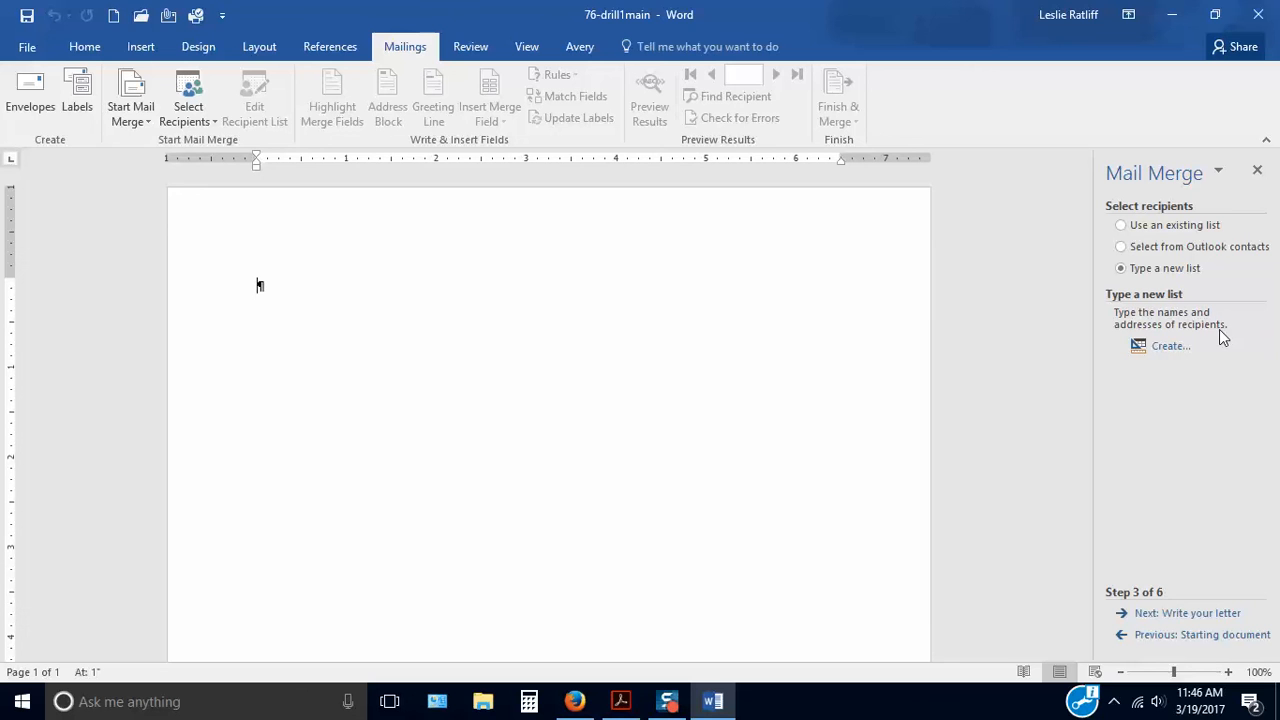
{"action": "left_click", "coordinate": [1166, 350]}
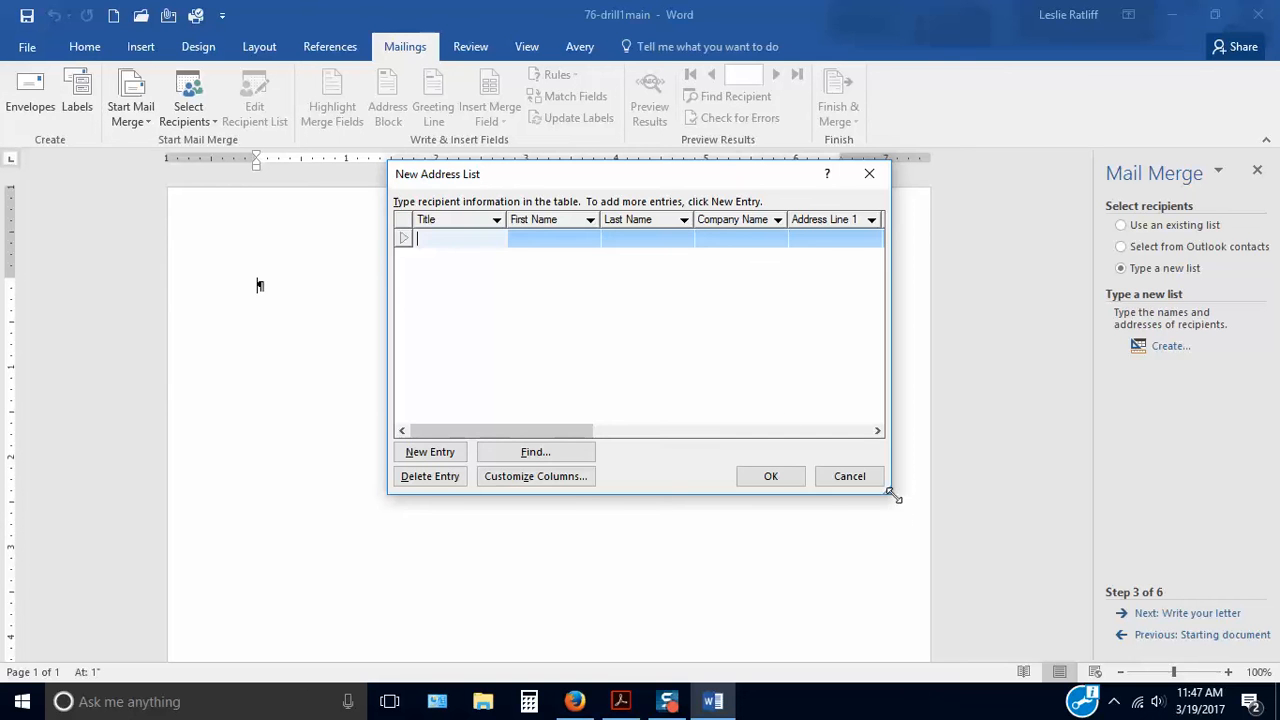
{"action": "left_click_drag", "start_coordinate": [893, 496], "coordinate": [993, 606]}
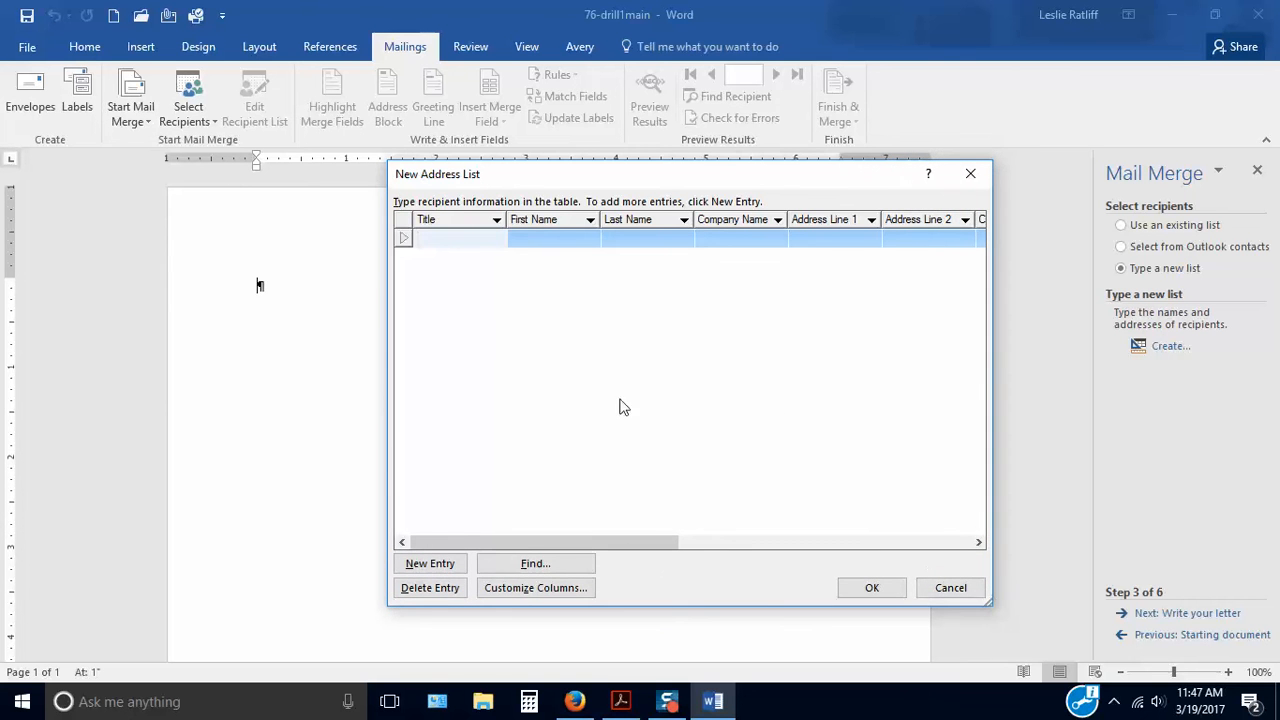
{"action": "left_click_drag", "start_coordinate": [530, 180], "coordinate": [445, 103]}
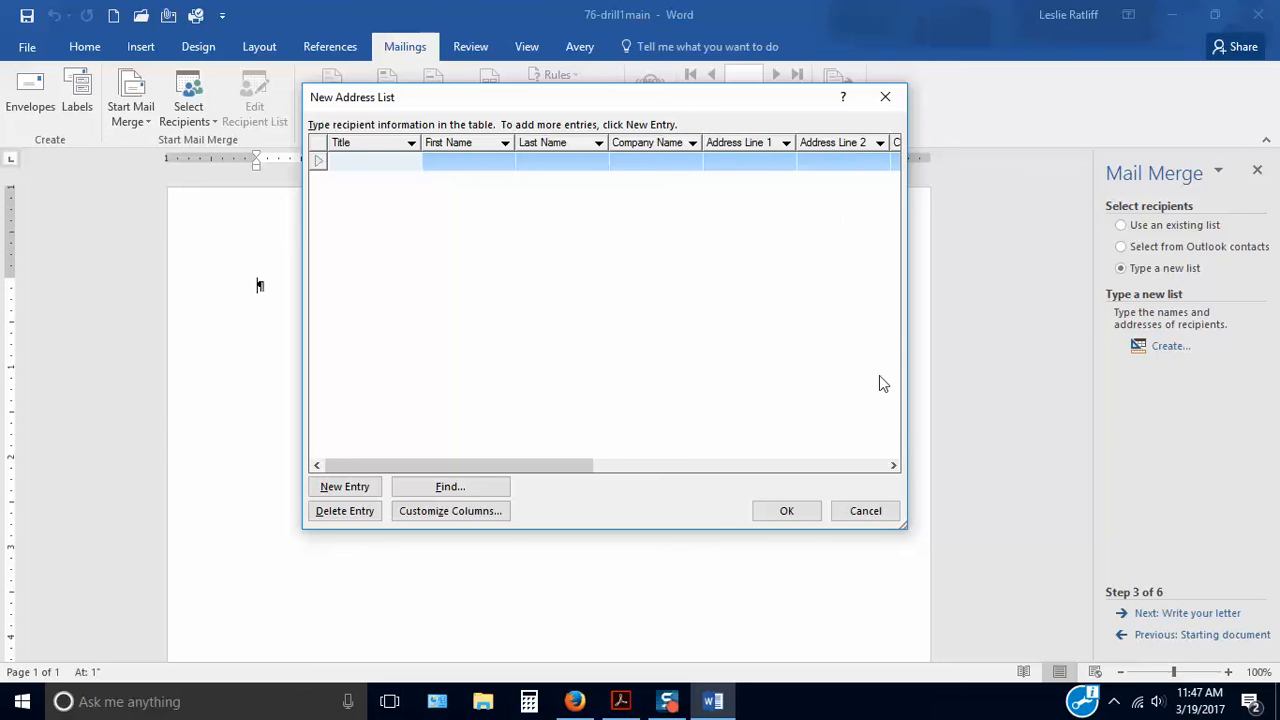
{"action": "left_click_drag", "start_coordinate": [893, 464], "coordinate": [805, 431]}
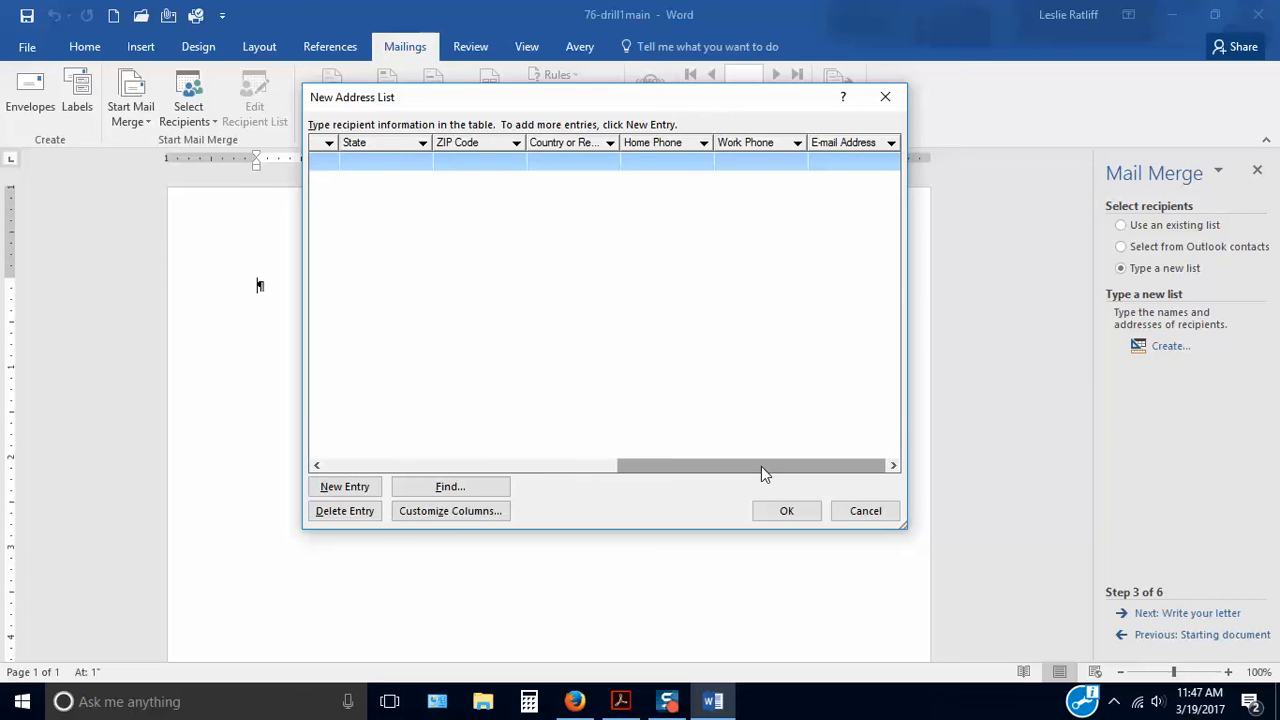
{"action": "left_click_drag", "start_coordinate": [761, 466], "coordinate": [458, 468]}
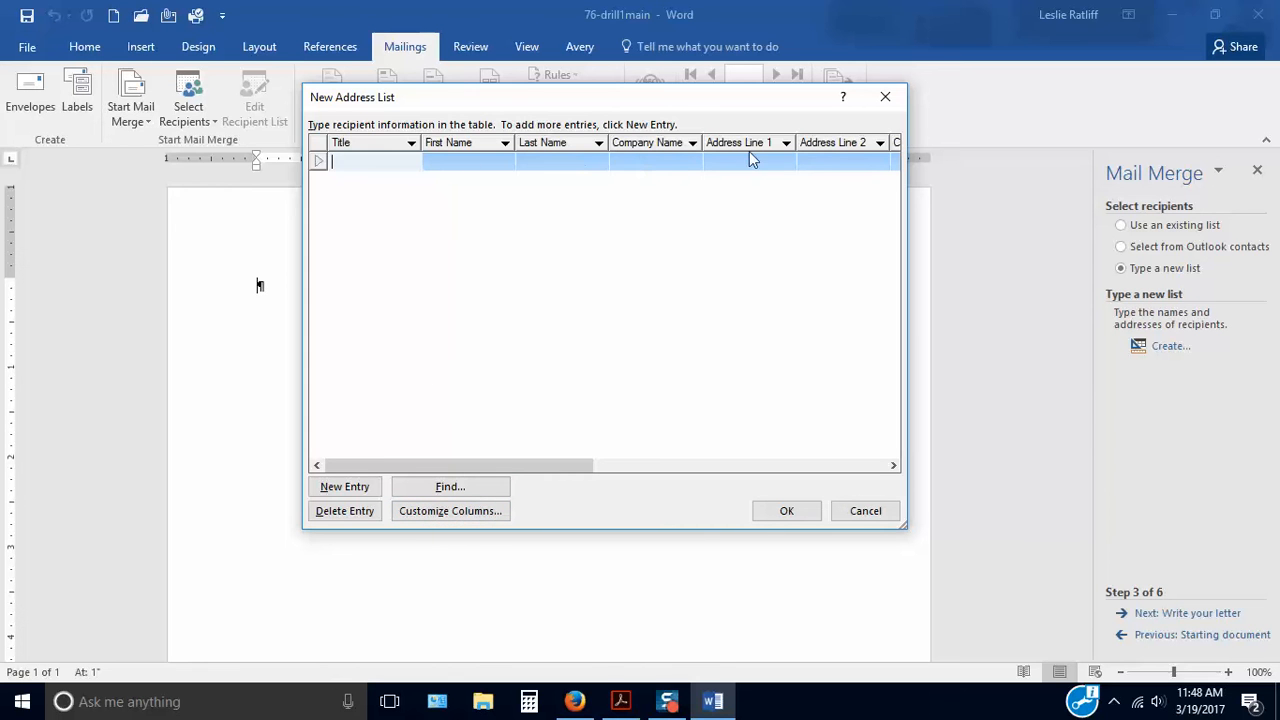
Customize the address list columns by deleting the Address Line 2 and Country or Region fields
{"action": "left_click", "coordinate": [432, 514]}
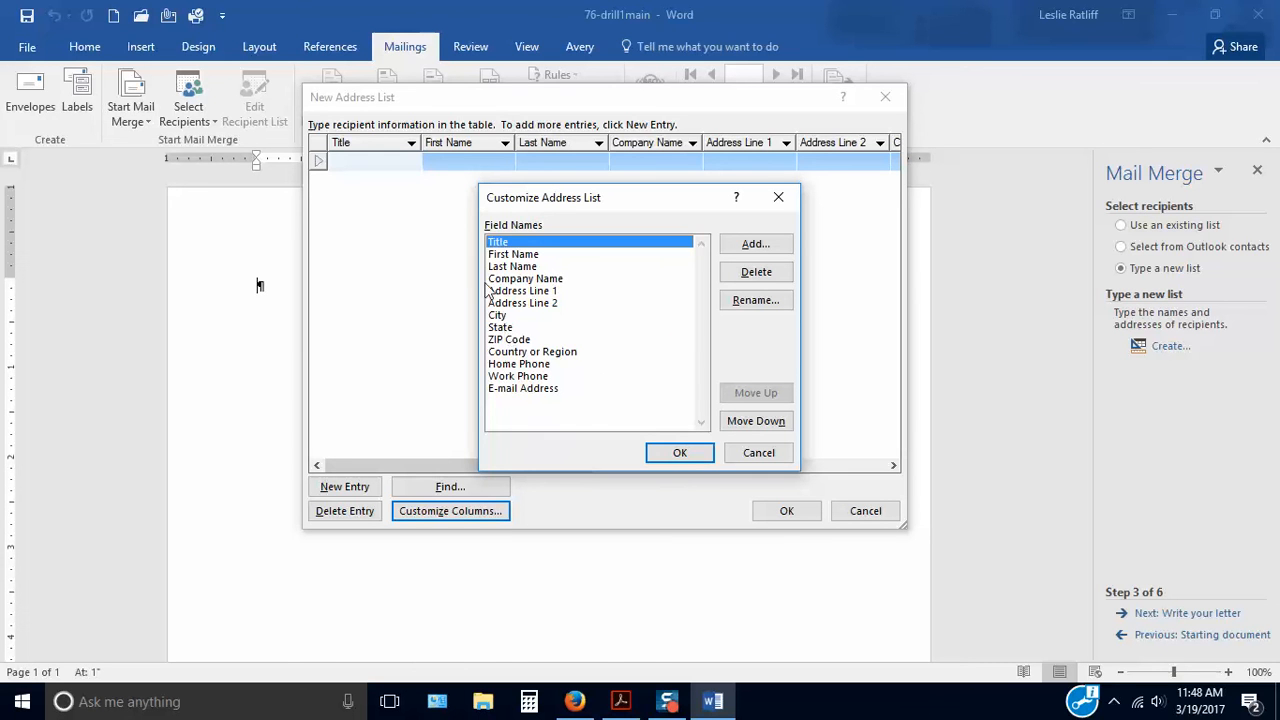
{"action": "left_click", "coordinate": [535, 303]}
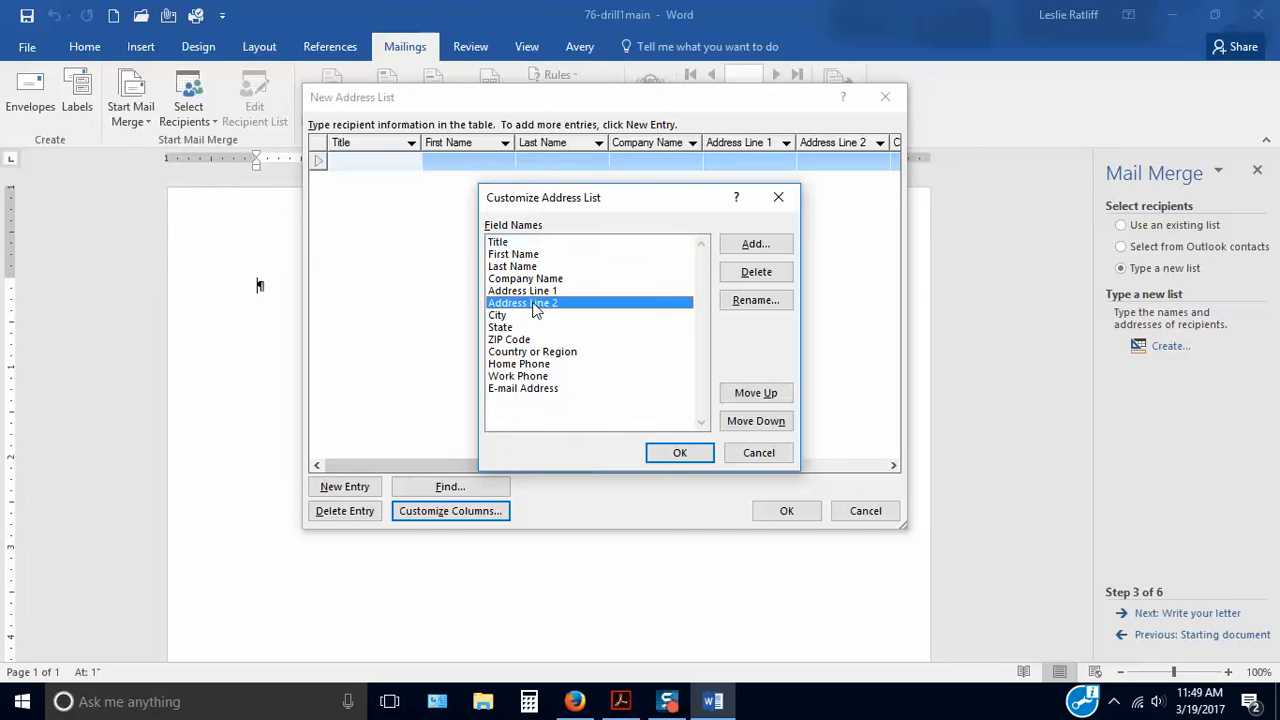
{"action": "left_click", "coordinate": [756, 272]}
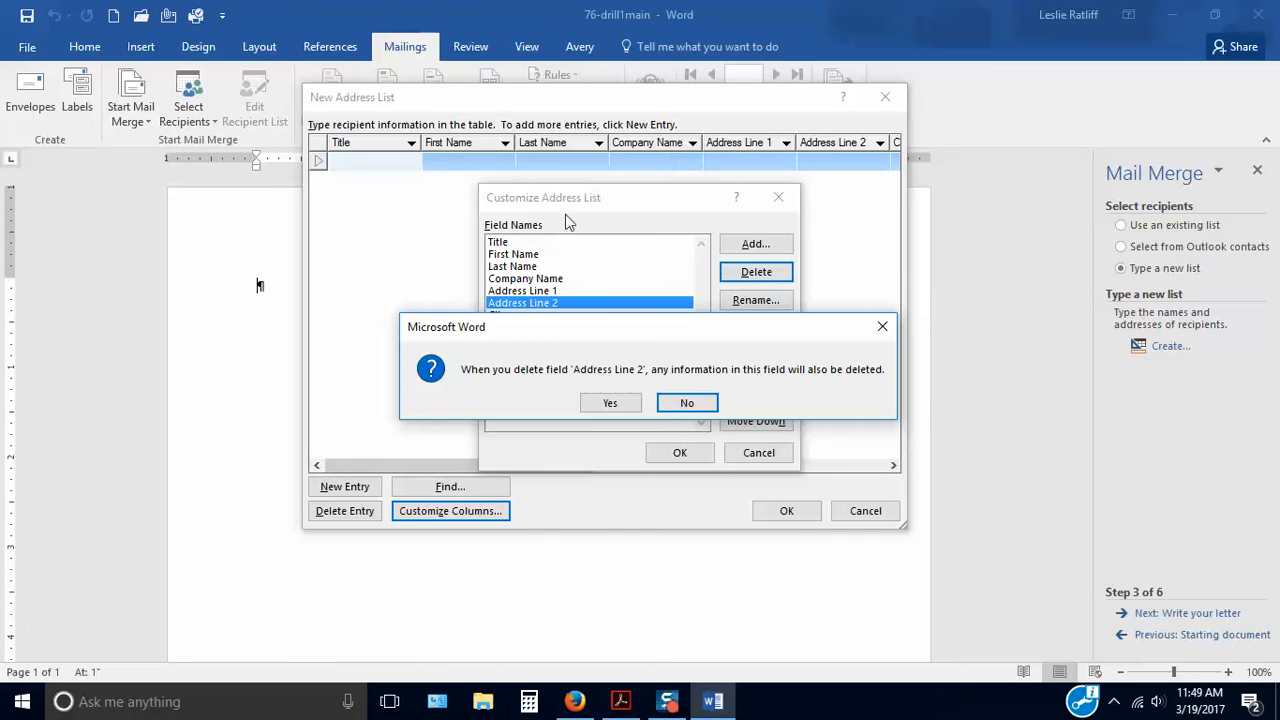
{"action": "left_click", "coordinate": [609, 402]}
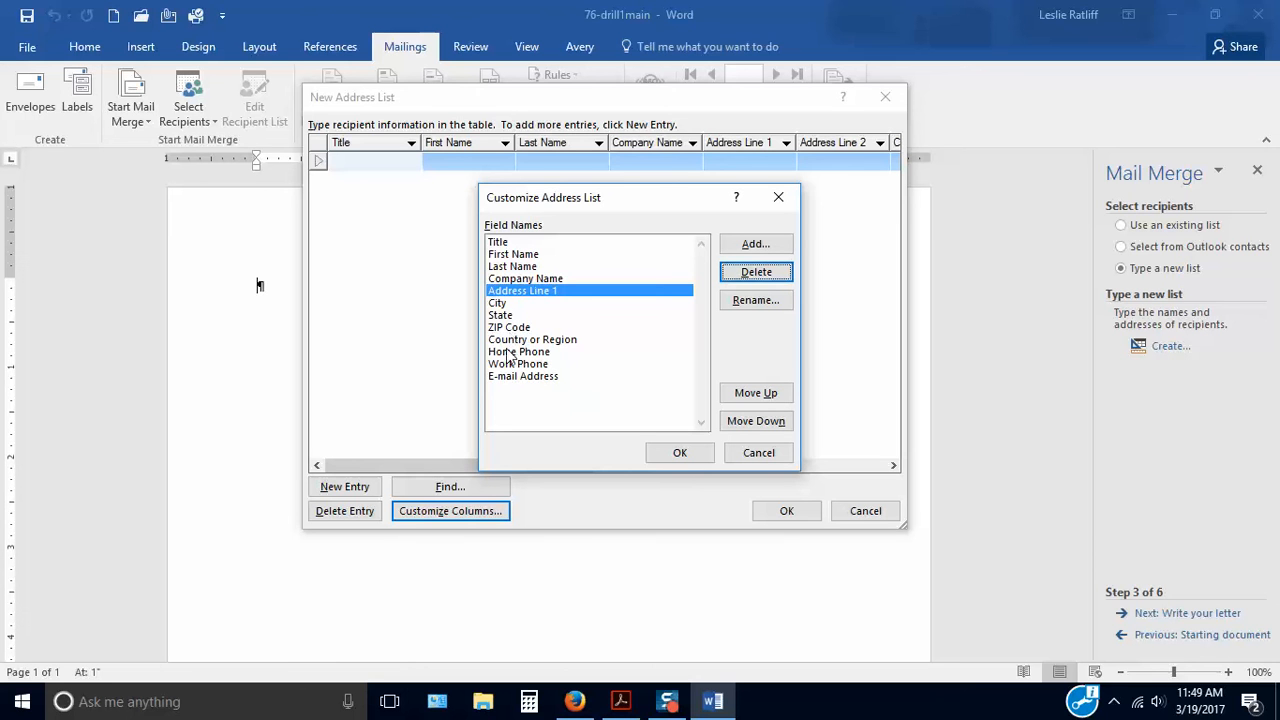
{"action": "left_click", "coordinate": [512, 341]}
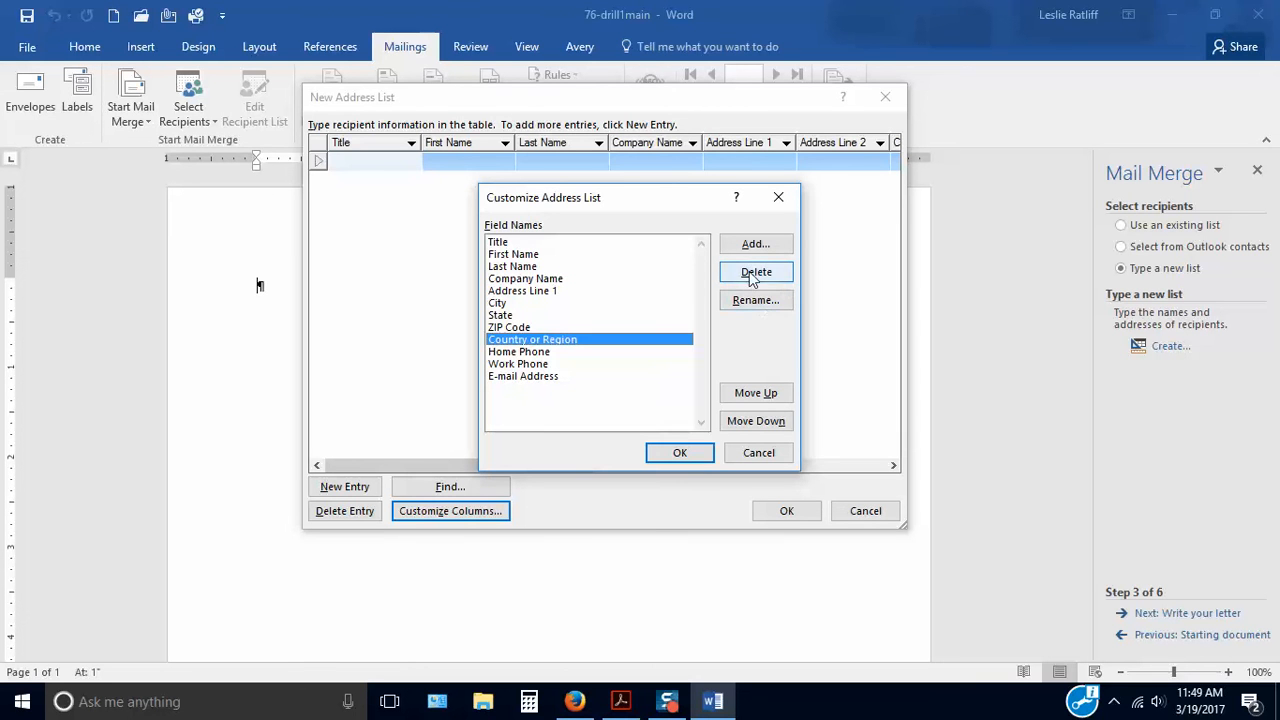
{"action": "key", "text": "alt+d"}
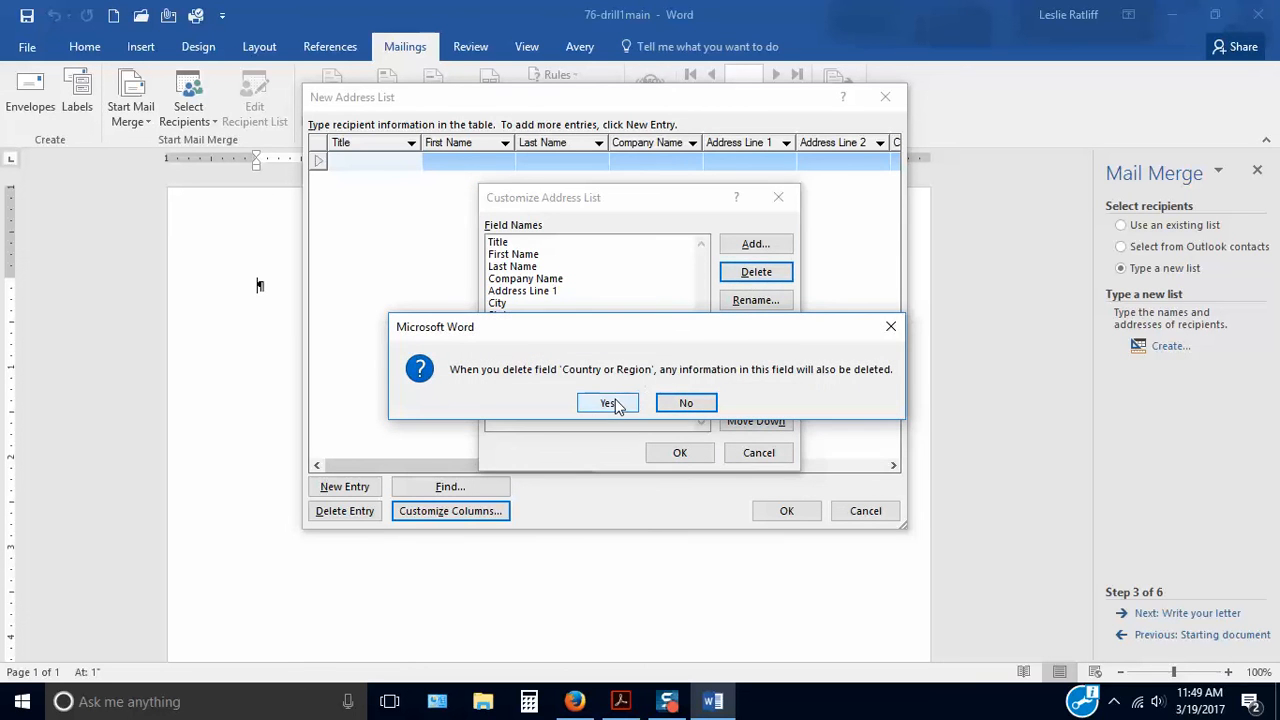
{"action": "left_click", "coordinate": [610, 403]}
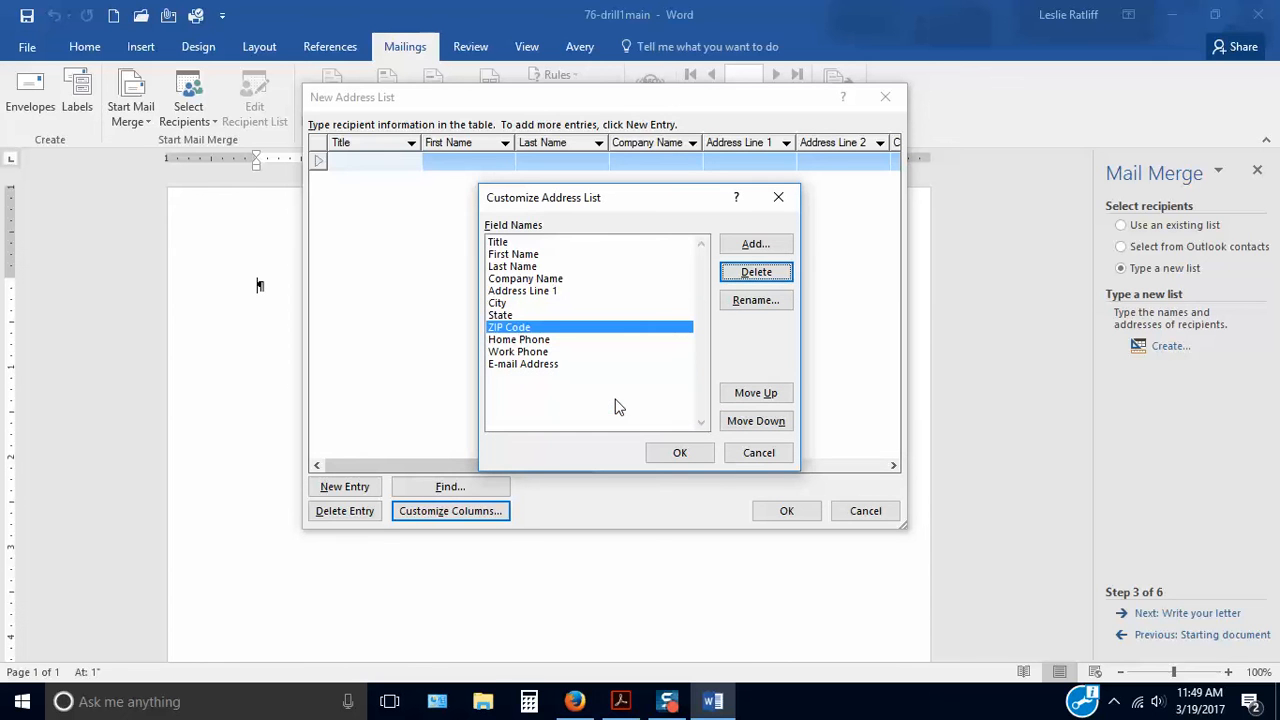
Delete the Home Phone and Work Phone fields from the address list columns
{"action": "left_click", "coordinate": [520, 341]}
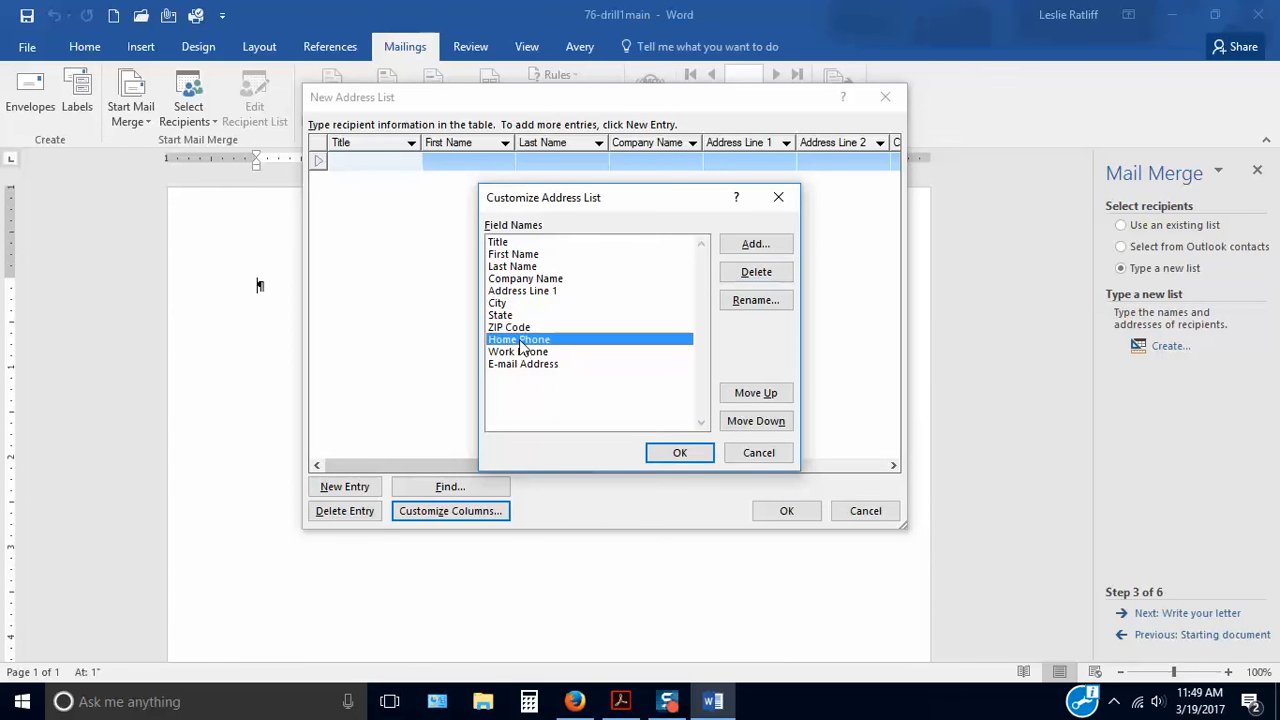
{"action": "left_click", "coordinate": [754, 280]}
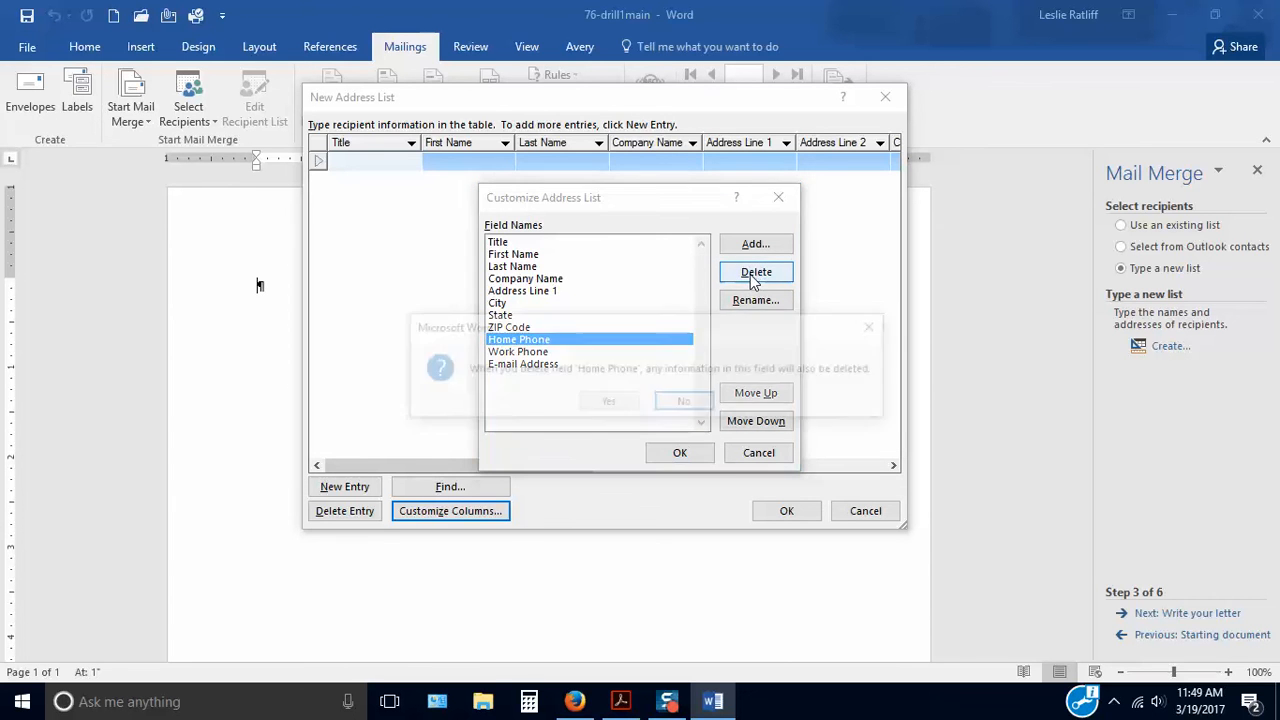
{"action": "left_click", "coordinate": [608, 404]}
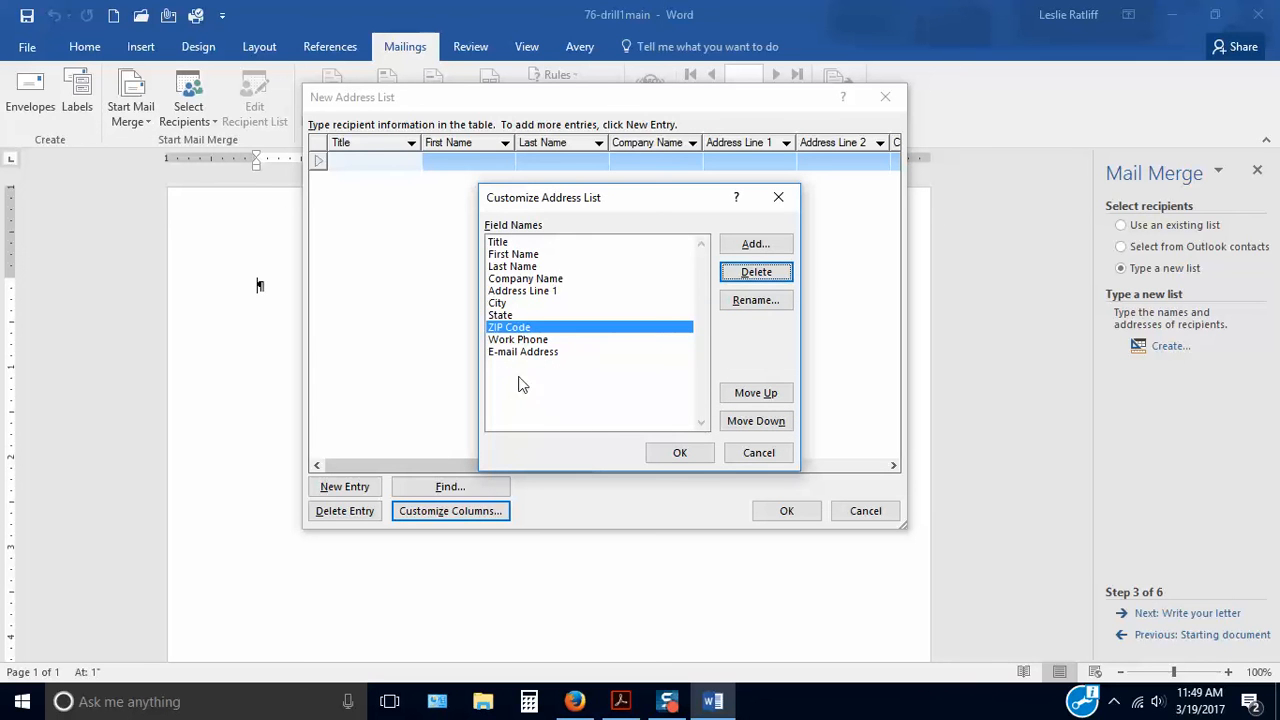
{"action": "left_click", "coordinate": [519, 341]}
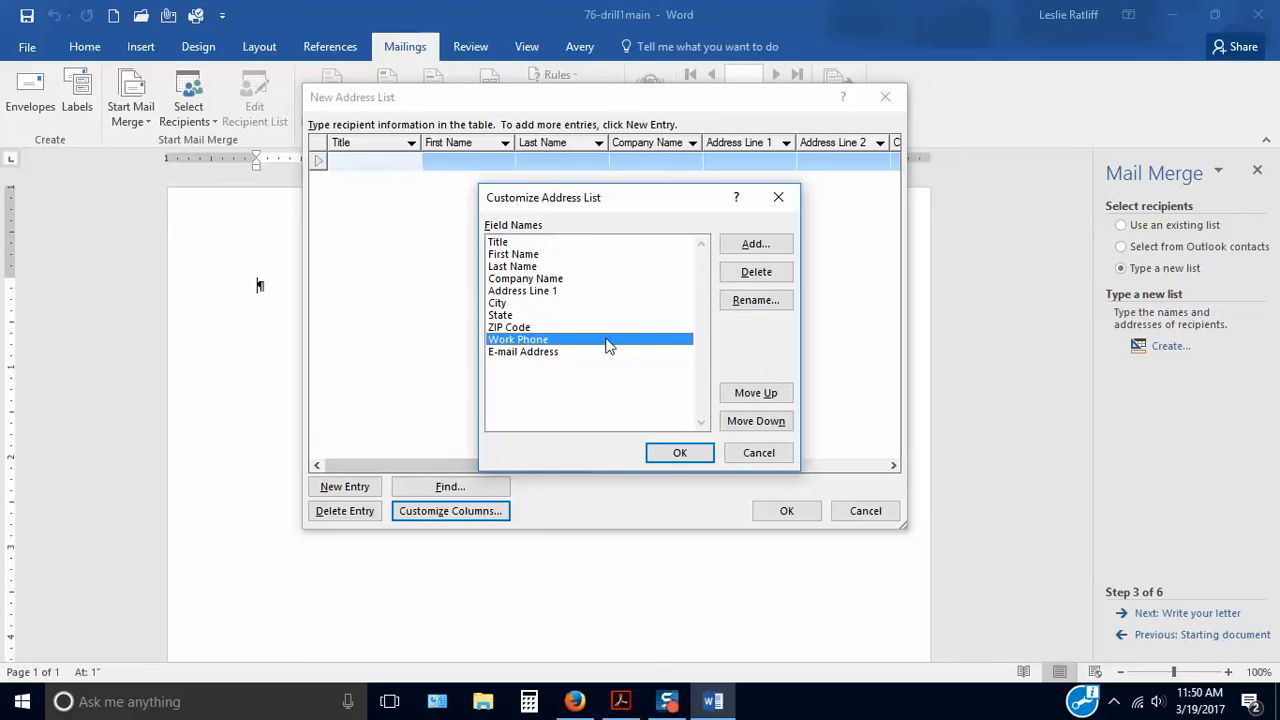
{"action": "left_click", "coordinate": [755, 278]}
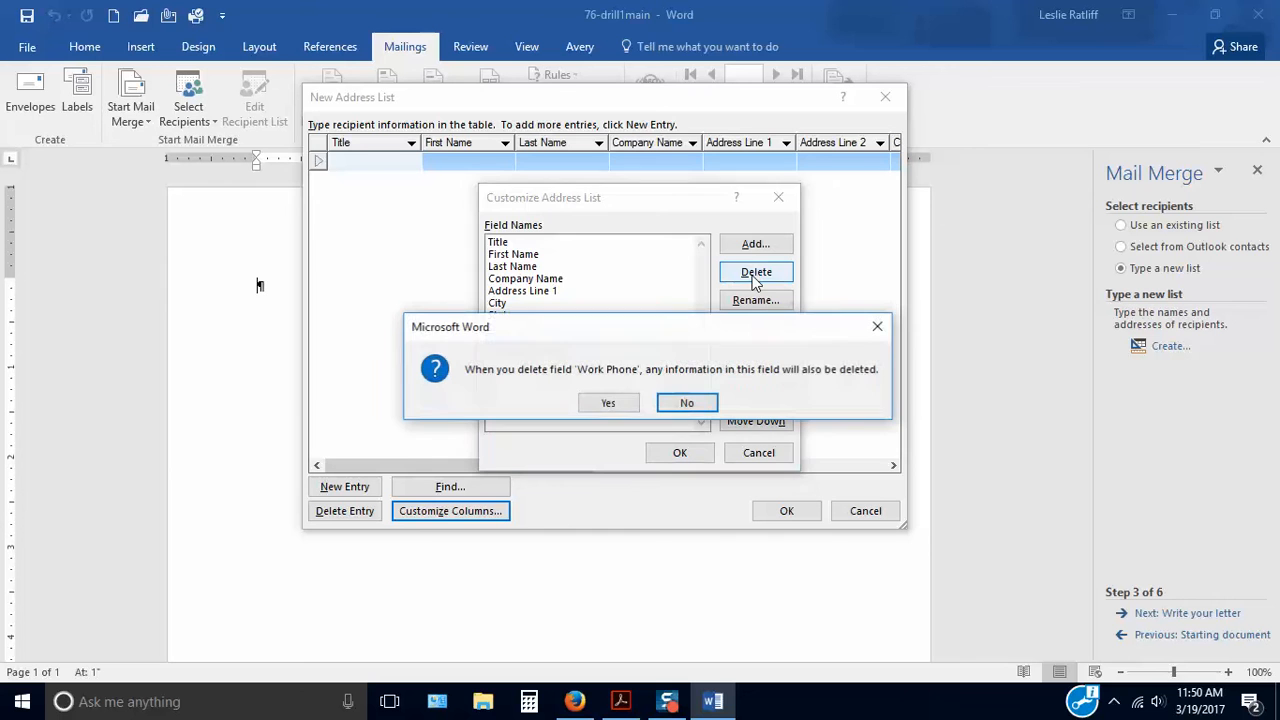
{"action": "left_click", "coordinate": [610, 403]}
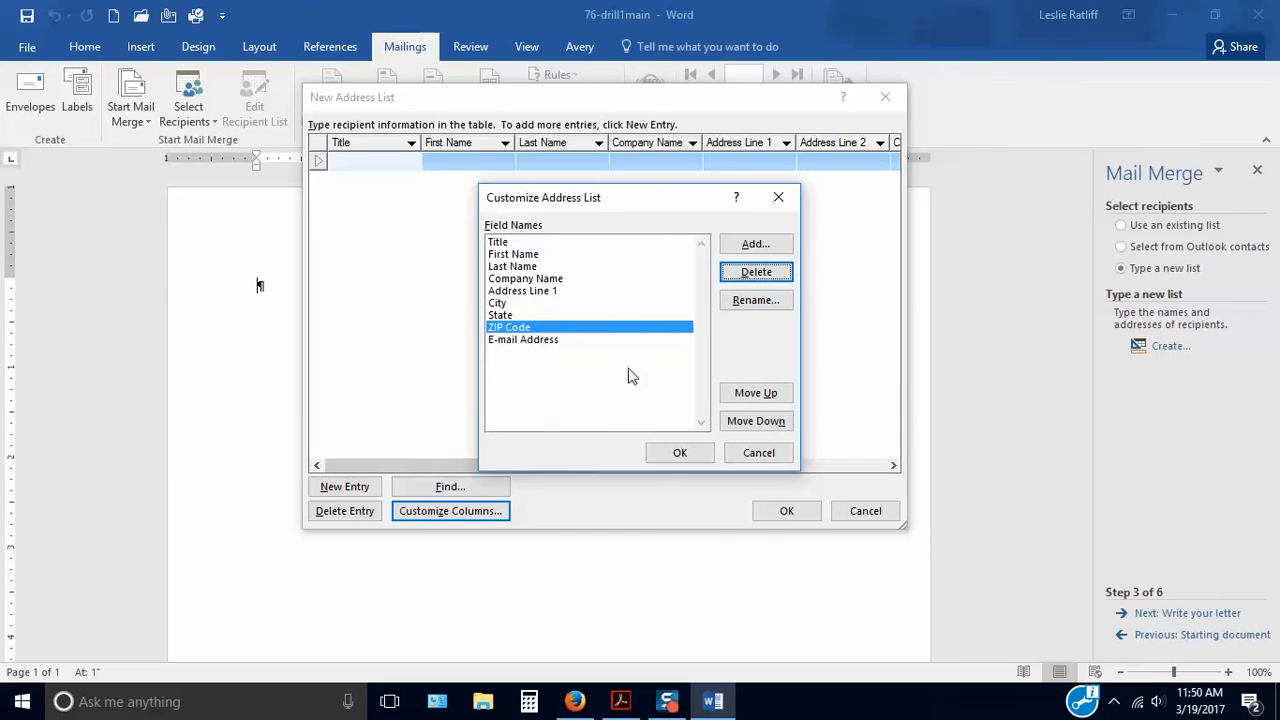
Delete the E-mail Address field from the address list columns
{"action": "left_click", "coordinate": [520, 341]}
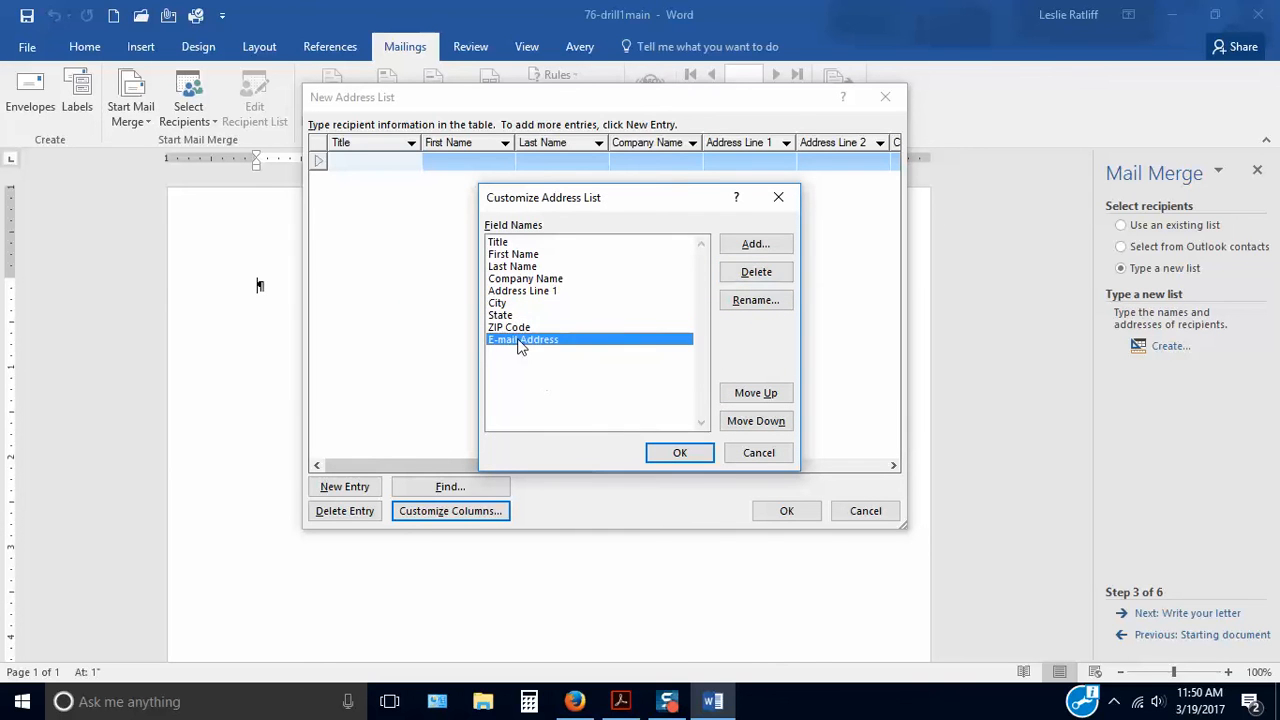
{"action": "left_click", "coordinate": [758, 283]}
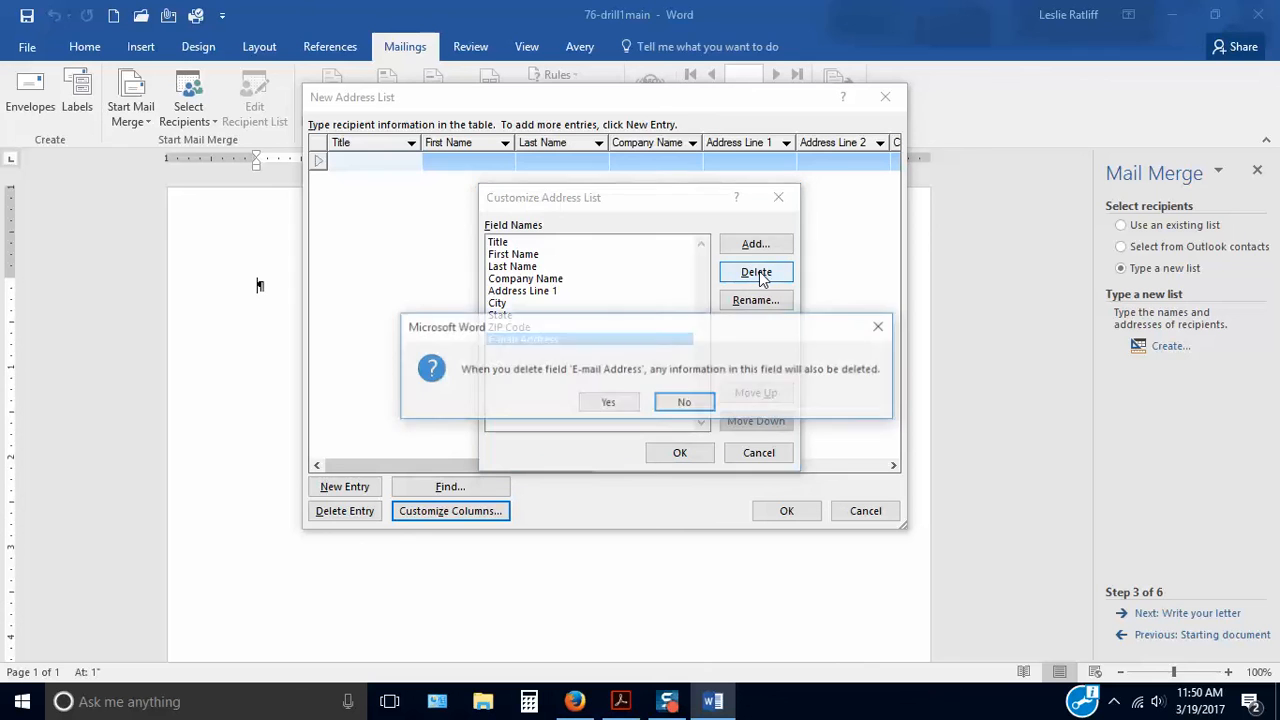
{"action": "left_click", "coordinate": [606, 403]}
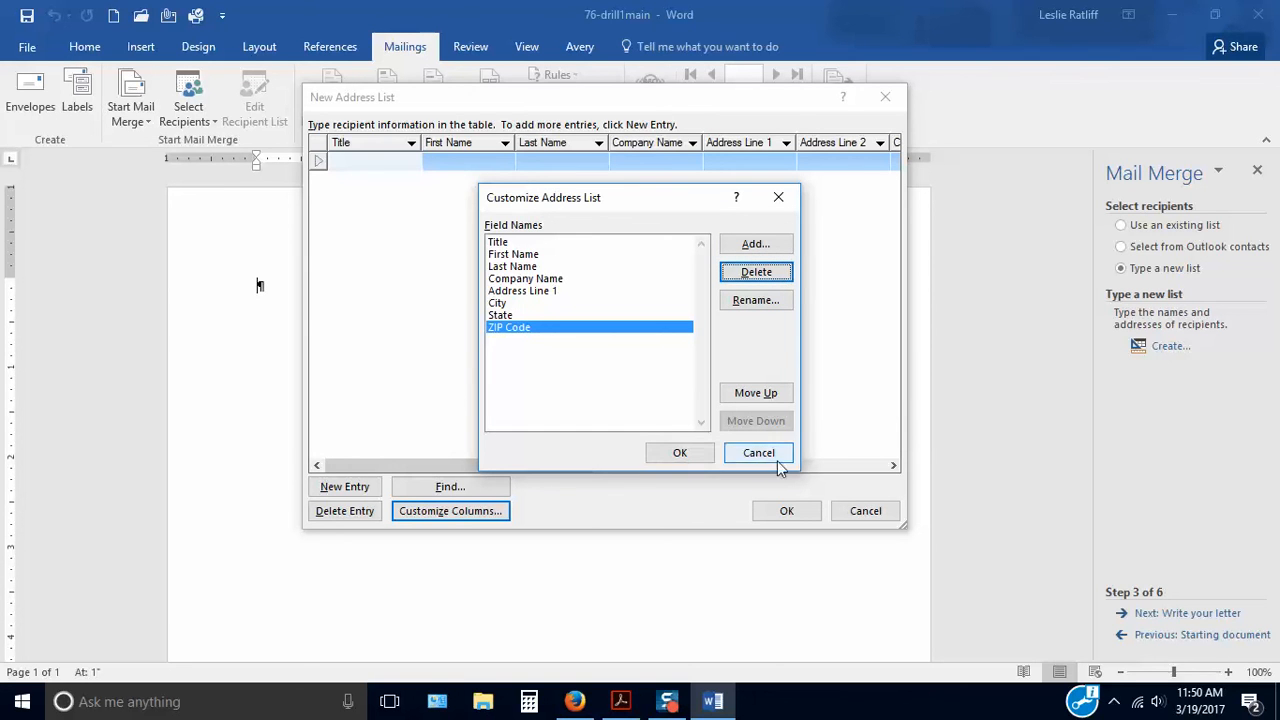
Add three custom fields named Speech, Room and Time to the address list columns
{"action": "left_click", "coordinate": [754, 246]}
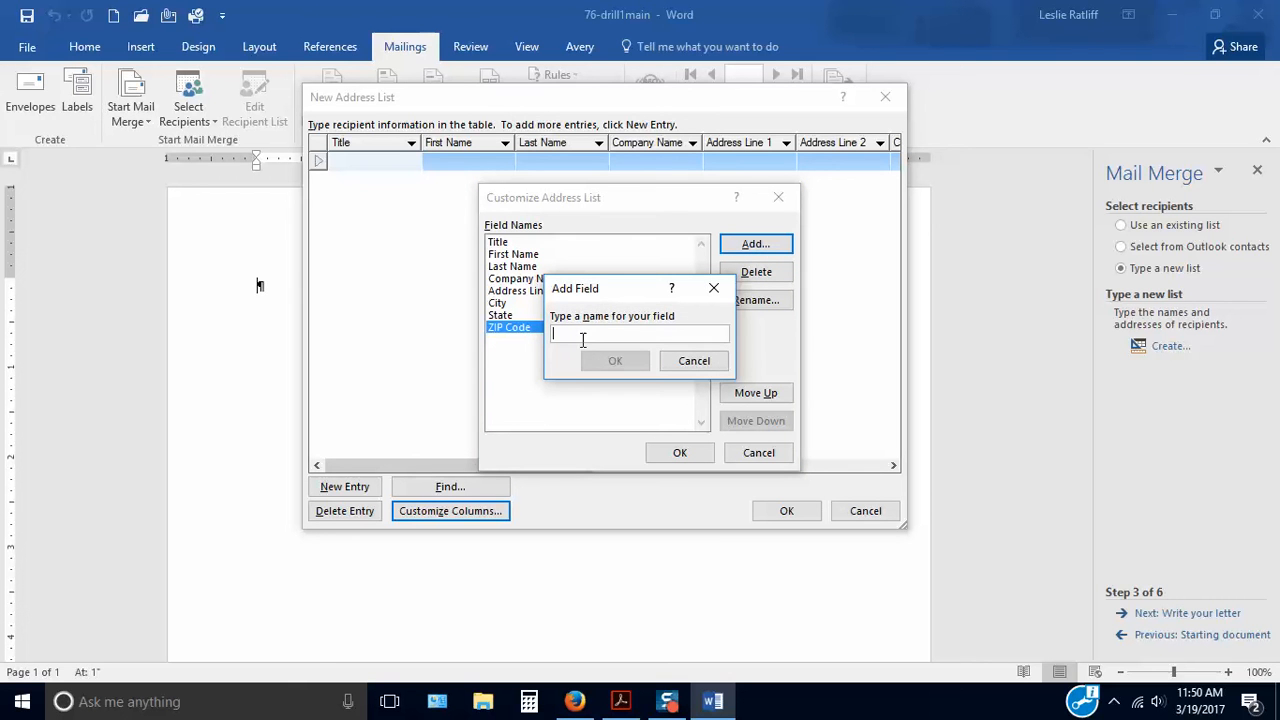
{"action": "type", "text": "Speech"}
{"action": "left_click", "coordinate": [620, 363]}
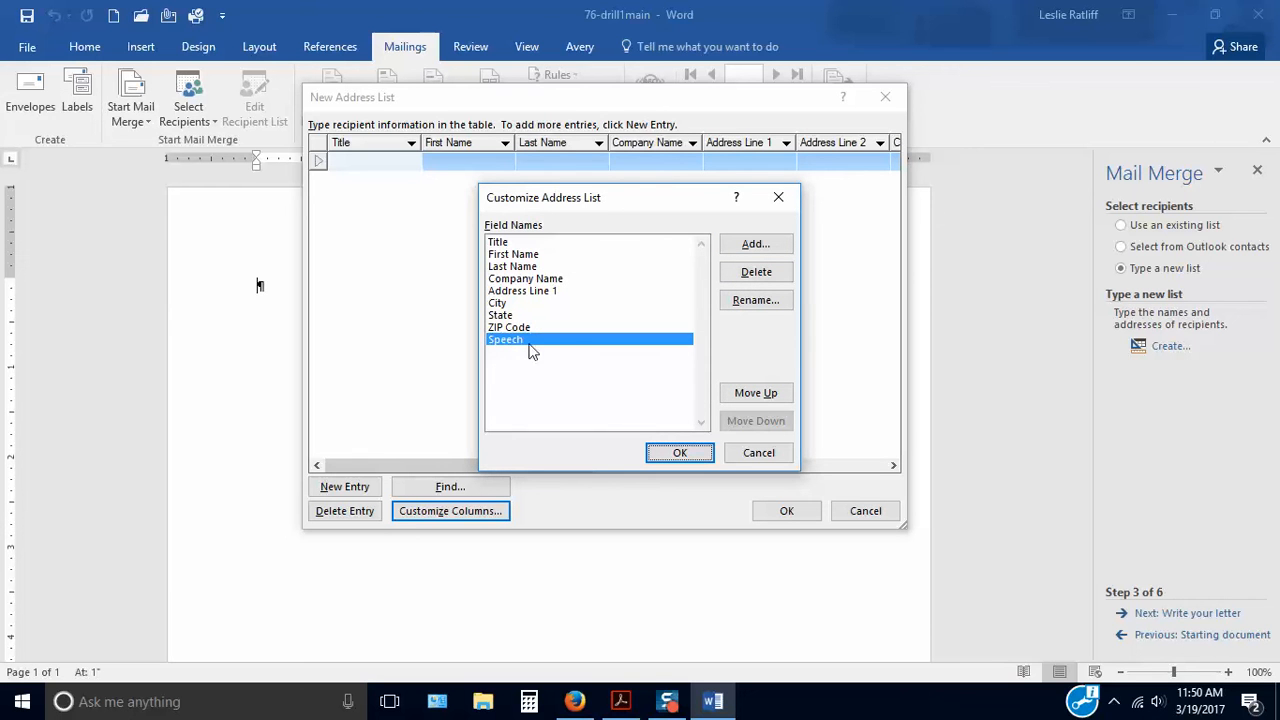
{"action": "left_click", "coordinate": [754, 247]}
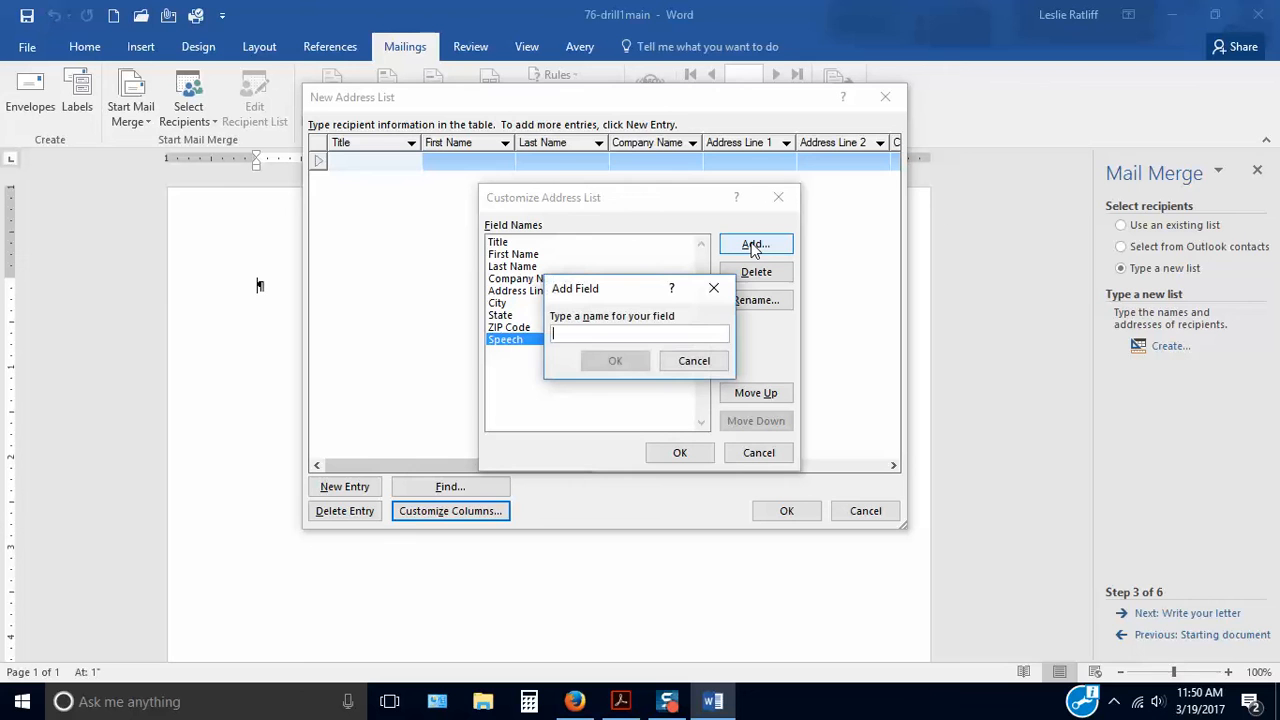
{"action": "type", "text": "Room"}
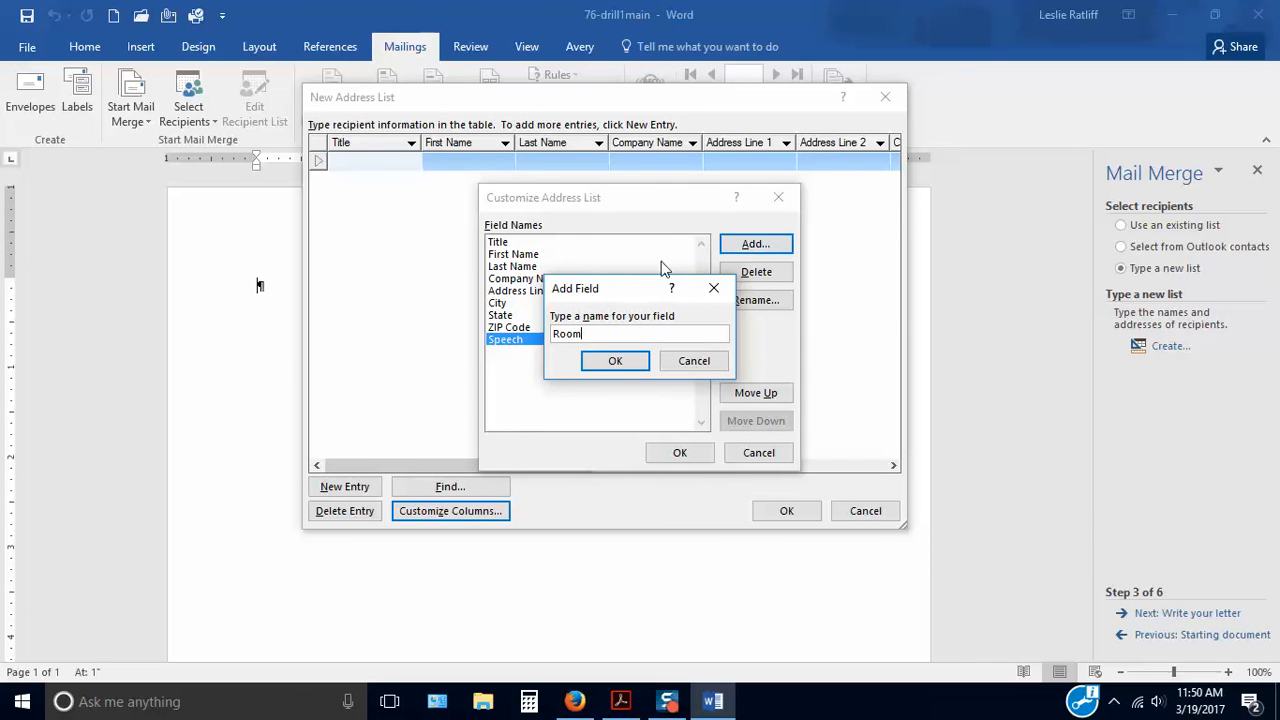
{"action": "left_click", "coordinate": [616, 362]}
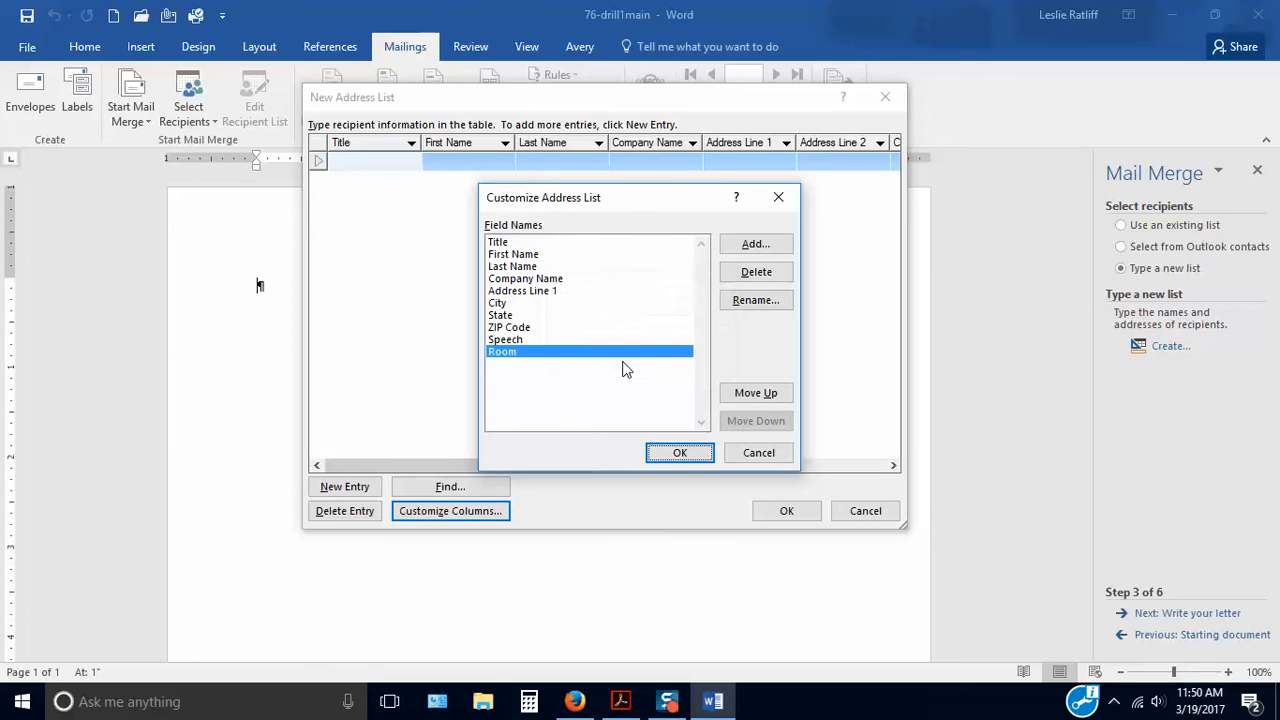
{"action": "left_click", "coordinate": [757, 249]}
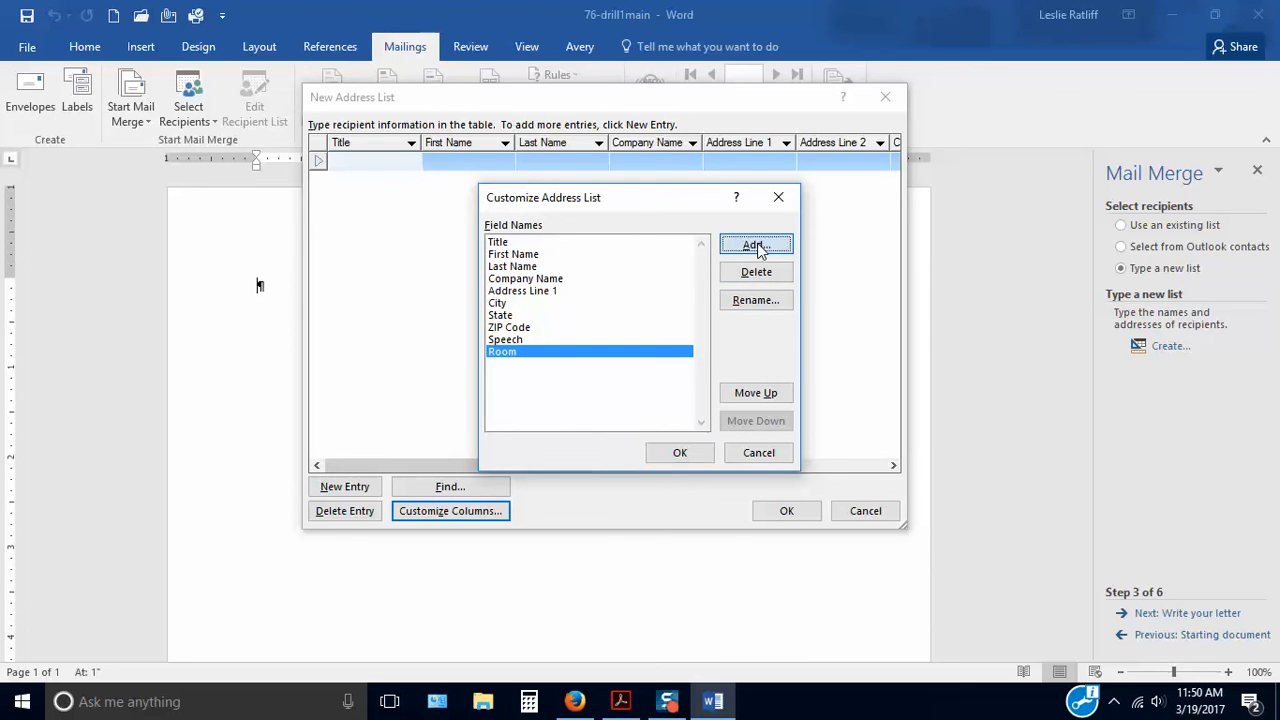
{"action": "type", "text": "Time"}
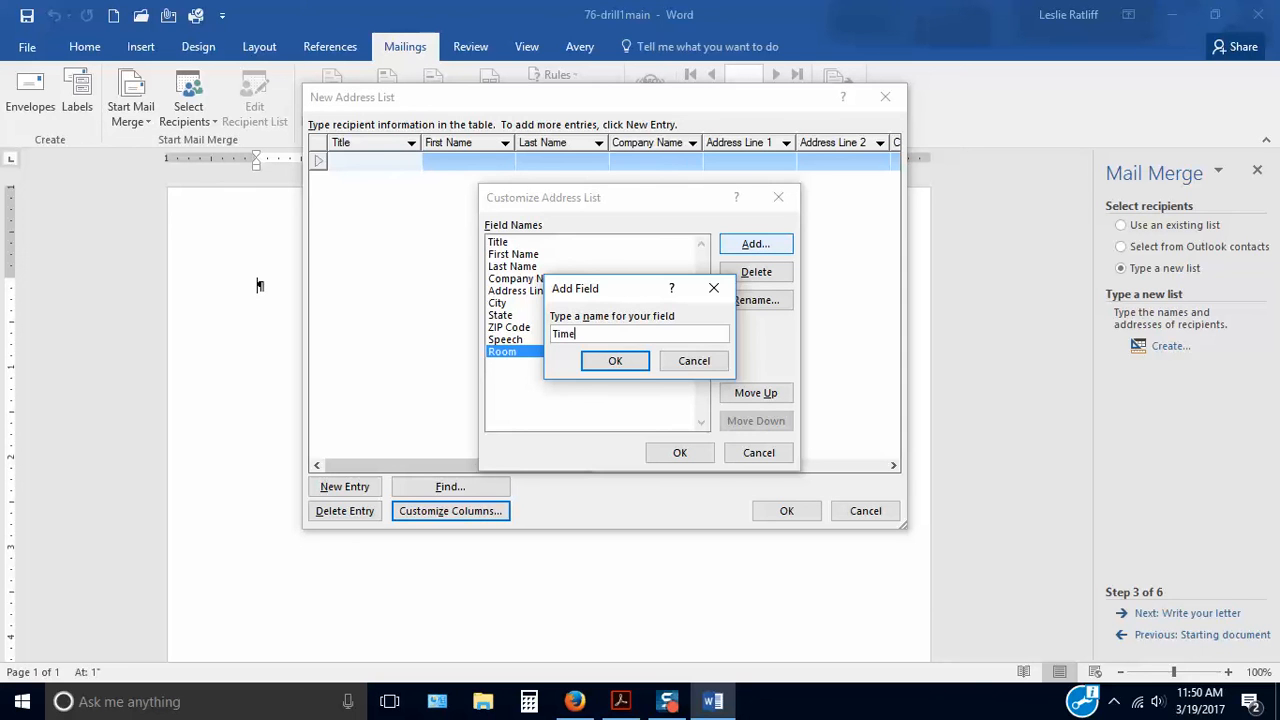
{"action": "left_click", "coordinate": [615, 360]}
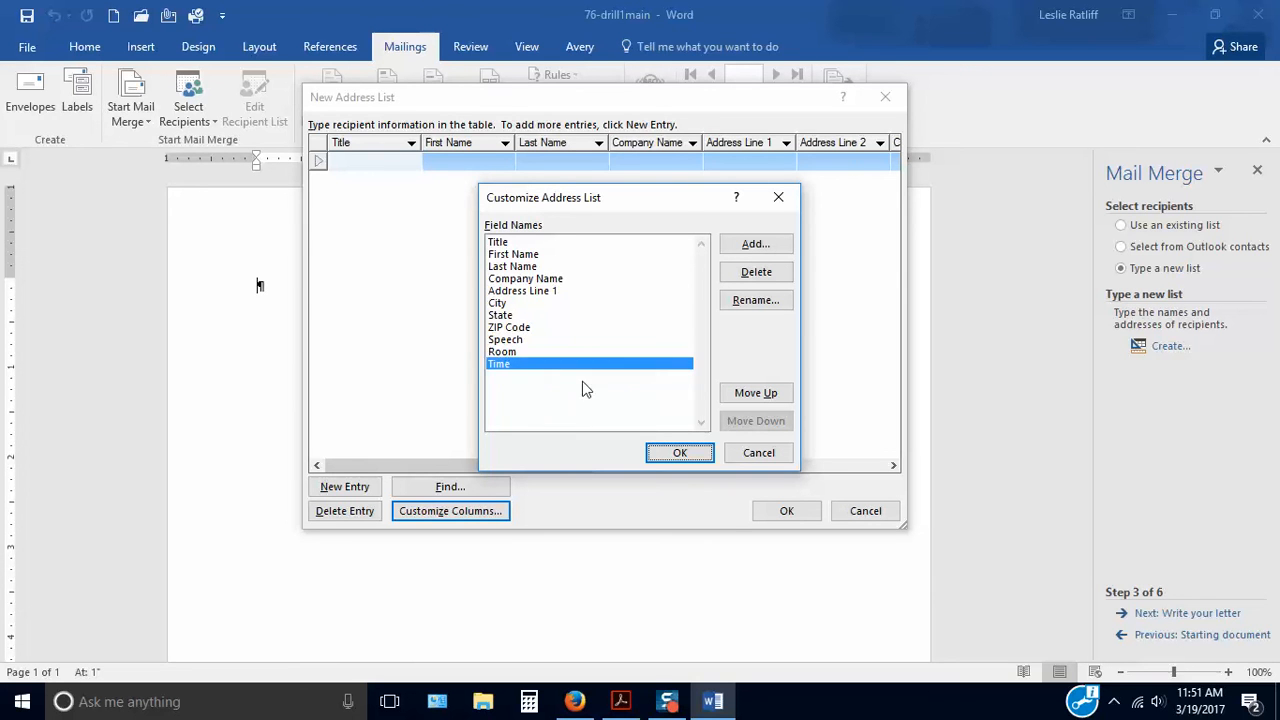
Reorder the custom fields after ZIP Code as Time, Room, Speech and apply the customized columns to the address list
{"action": "left_click", "coordinate": [767, 400]}
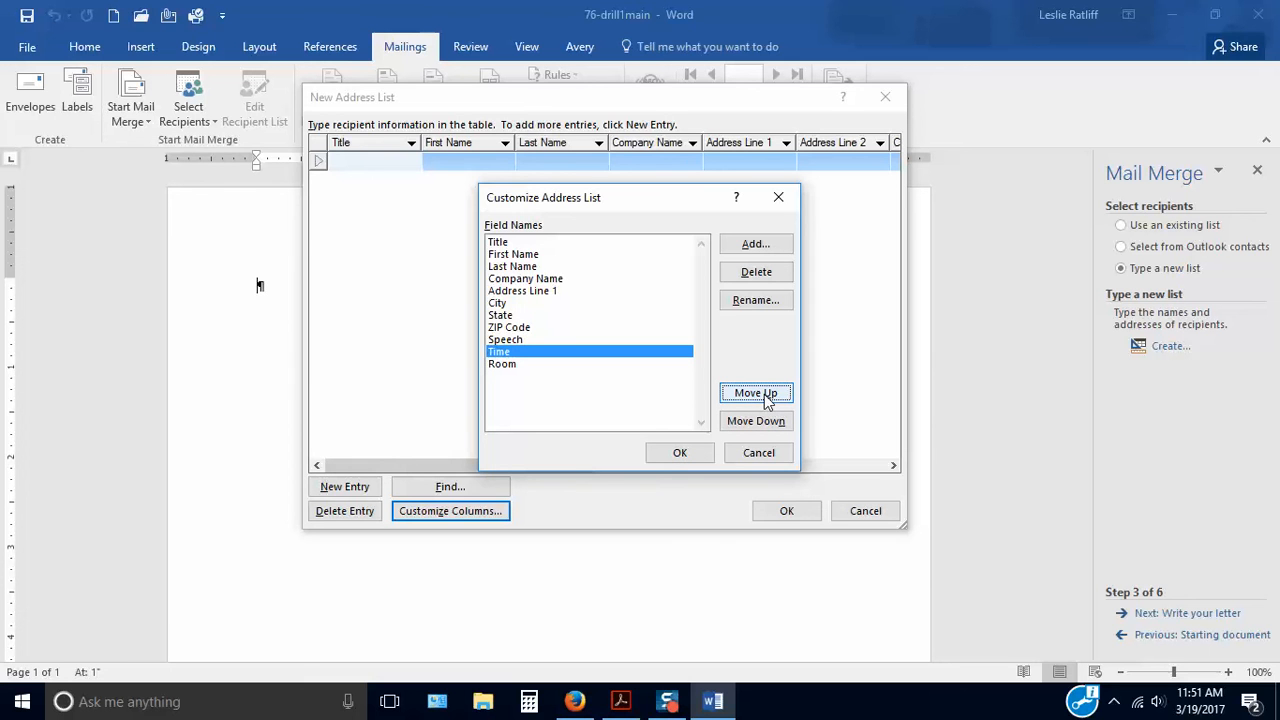
{"action": "left_click", "coordinate": [767, 400]}
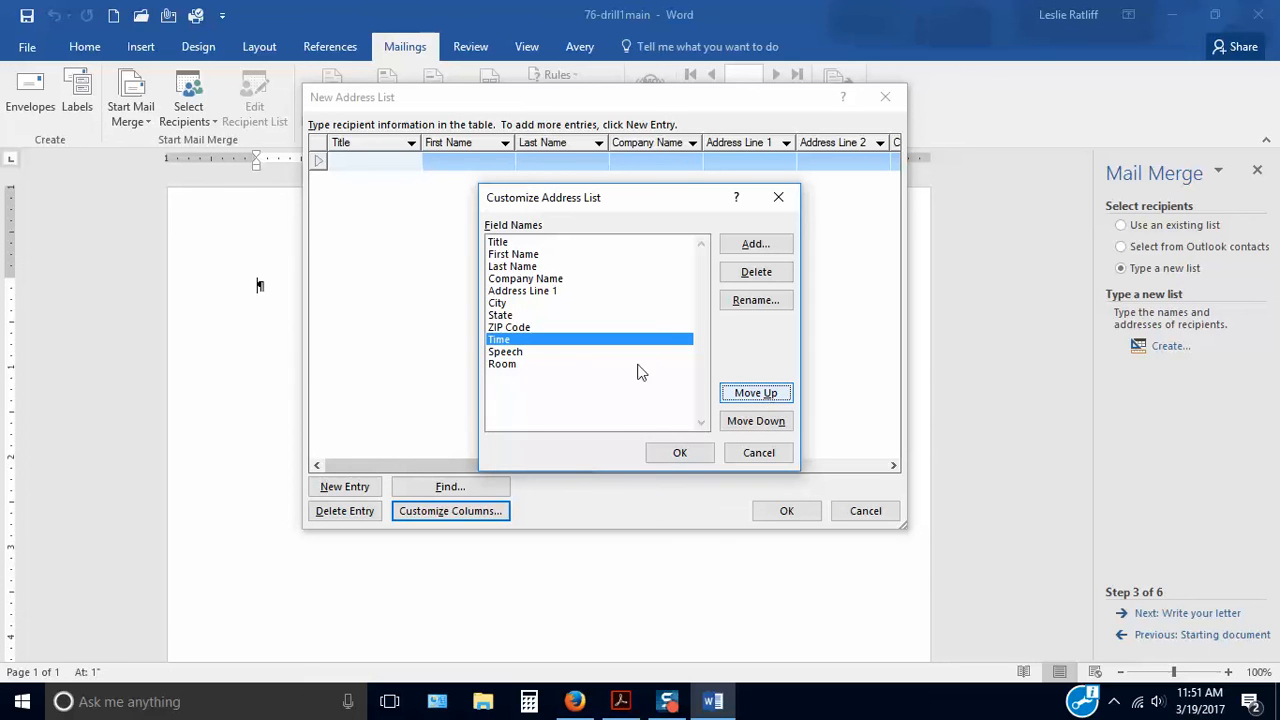
{"action": "left_click", "coordinate": [503, 364]}
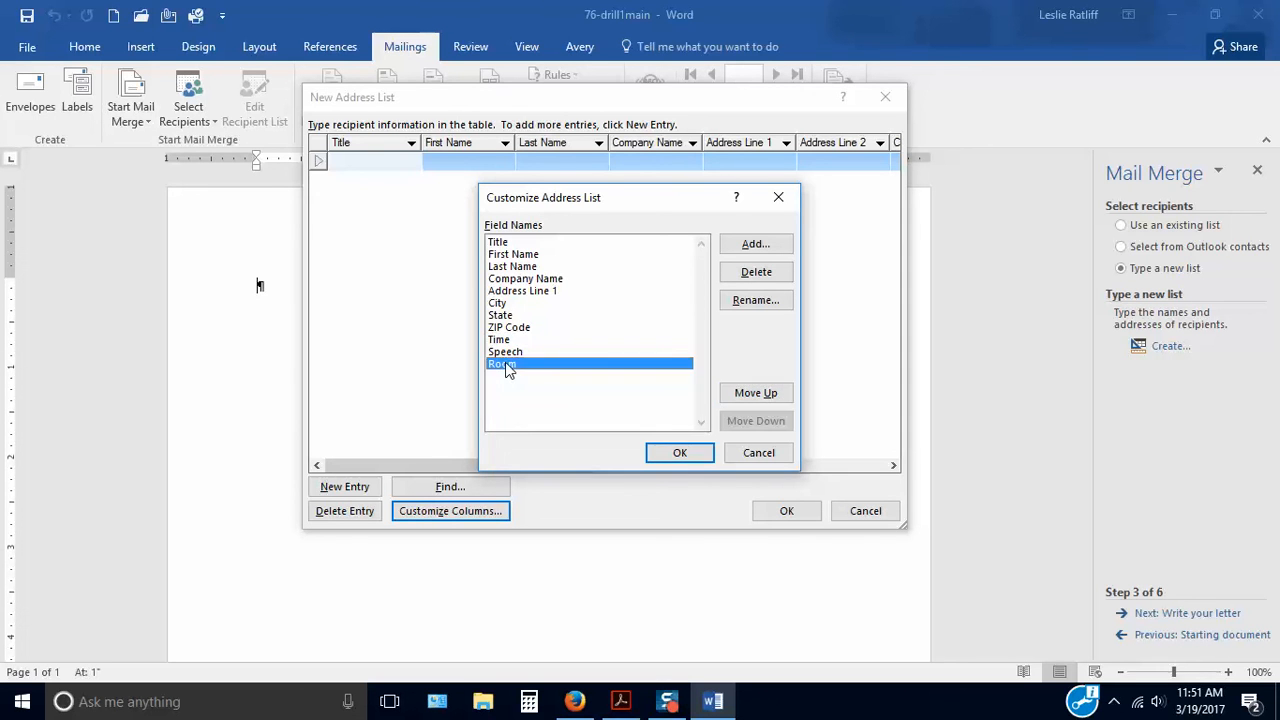
{"action": "left_click", "coordinate": [764, 396]}
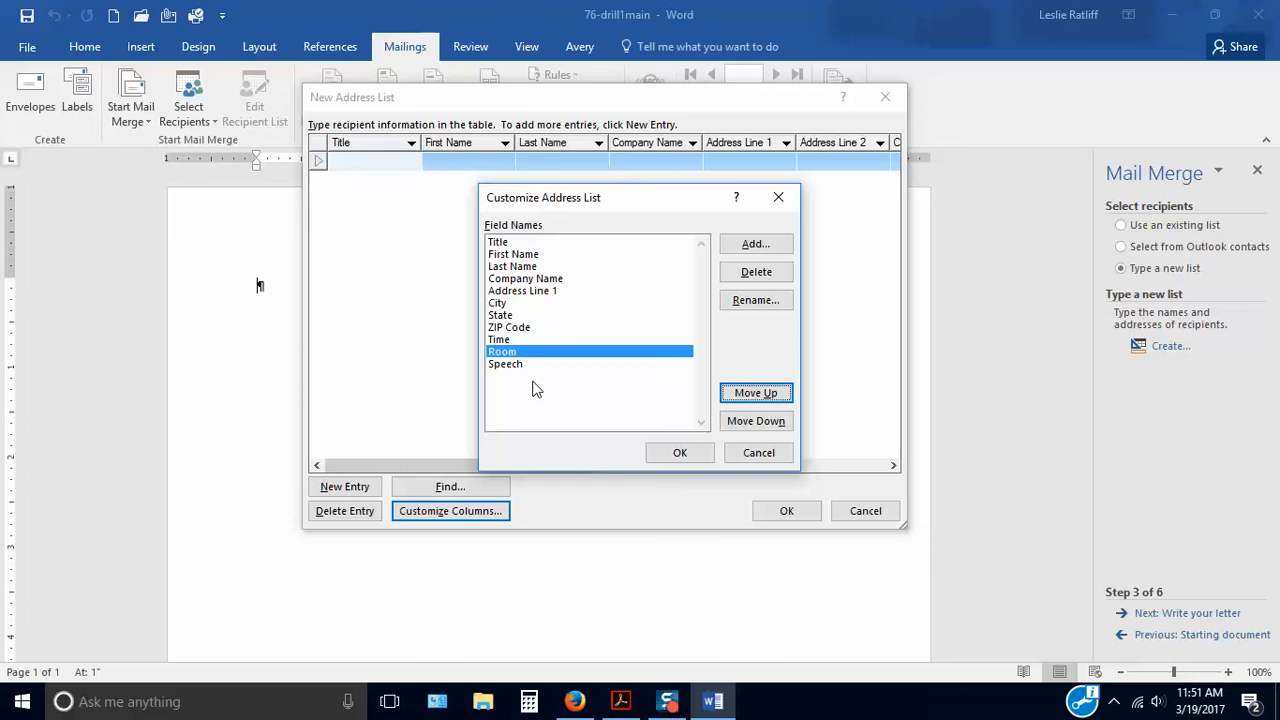
{"action": "left_click", "coordinate": [676, 452]}
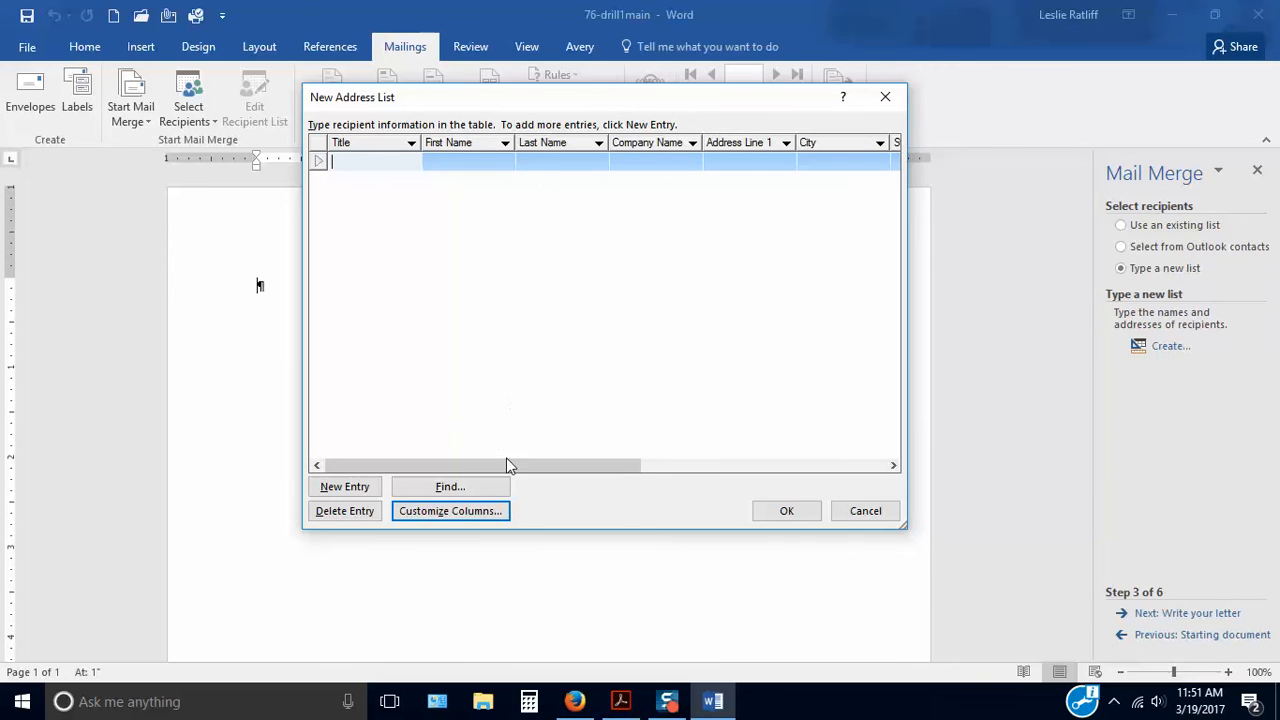
{"action": "mouse_move", "coordinate": [514, 466]}
{"action": "left_mouse_down"}
{"action": "mouse_move", "coordinate": [752, 500]}
{"action": "mouse_move", "coordinate": [775, 492]}
{"action": "mouse_move", "coordinate": [491, 486]}
{"action": "left_mouse_up"}
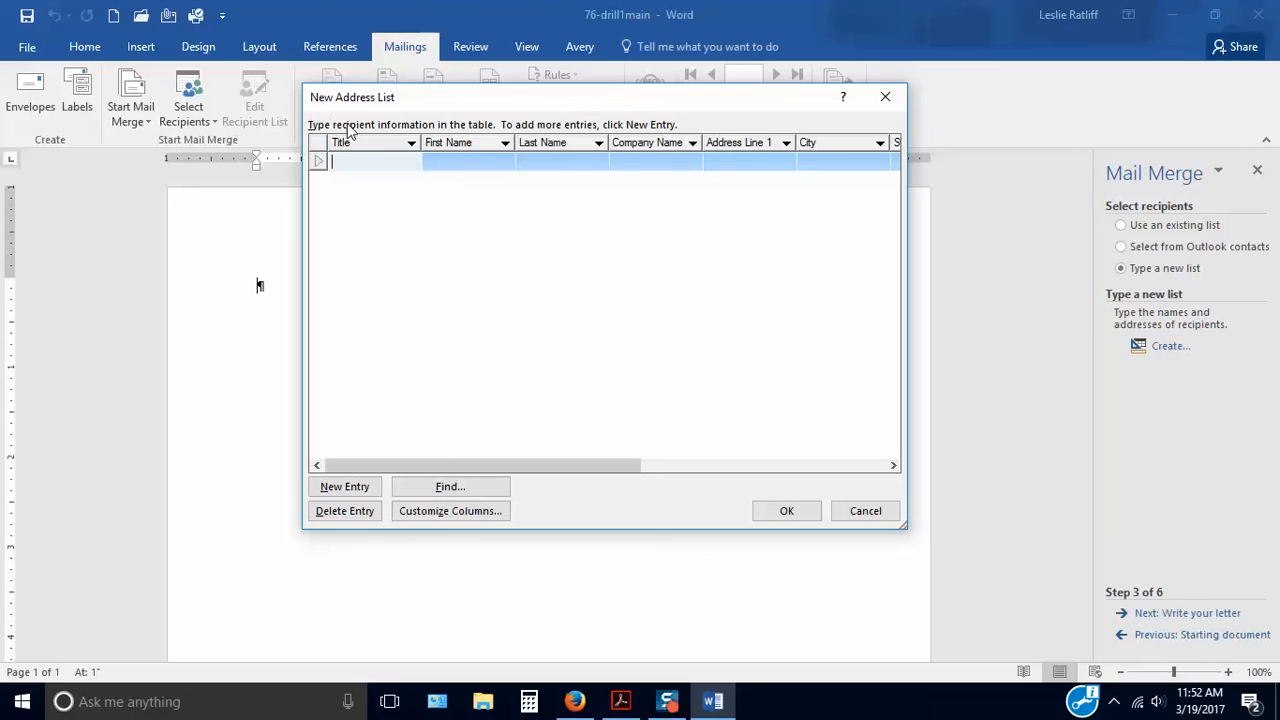
{"action": "mouse_move", "coordinate": [669, 707]}
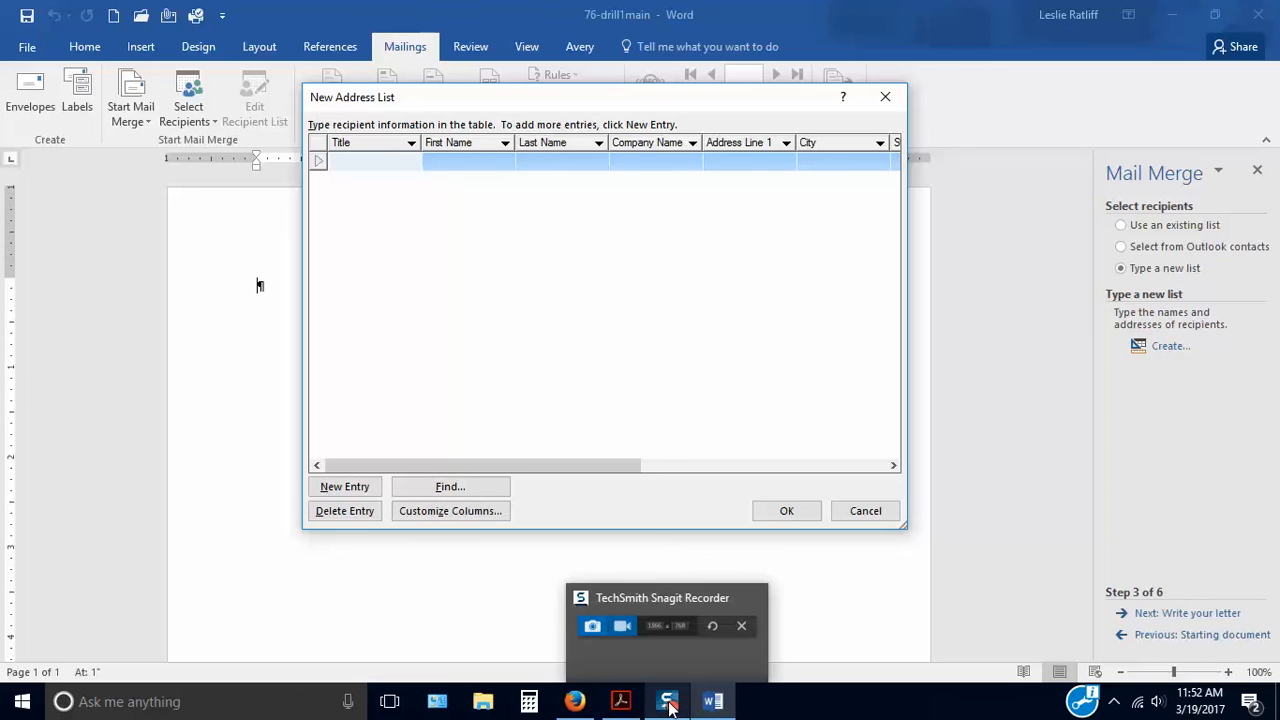